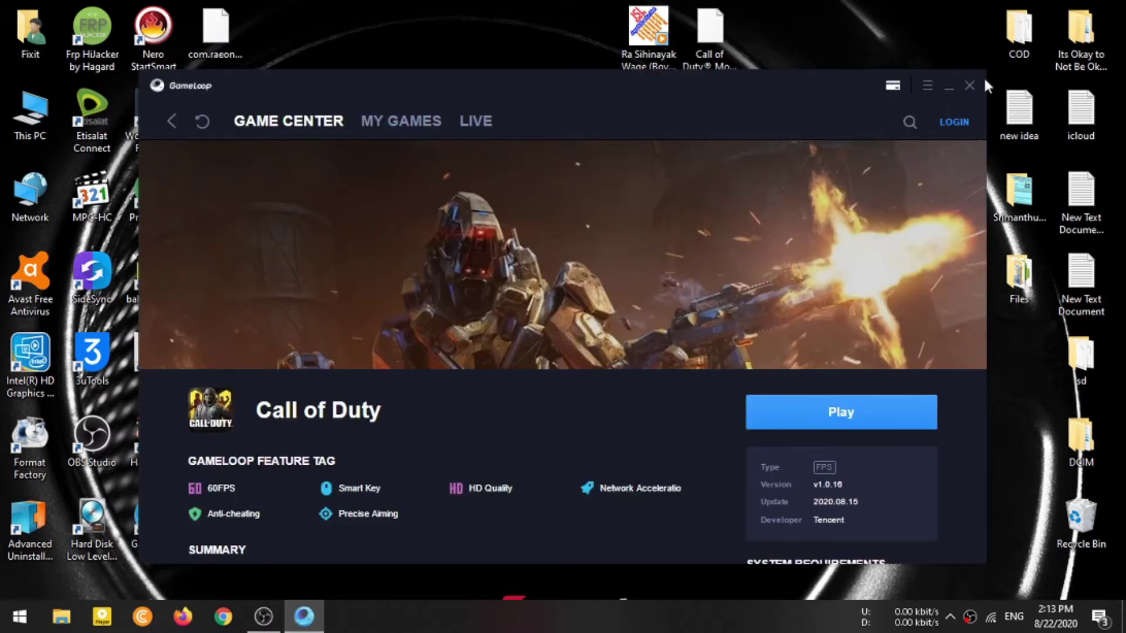
# Step: Close the GameLoop window and quit its background process completely
pyautogui.click(970, 89)
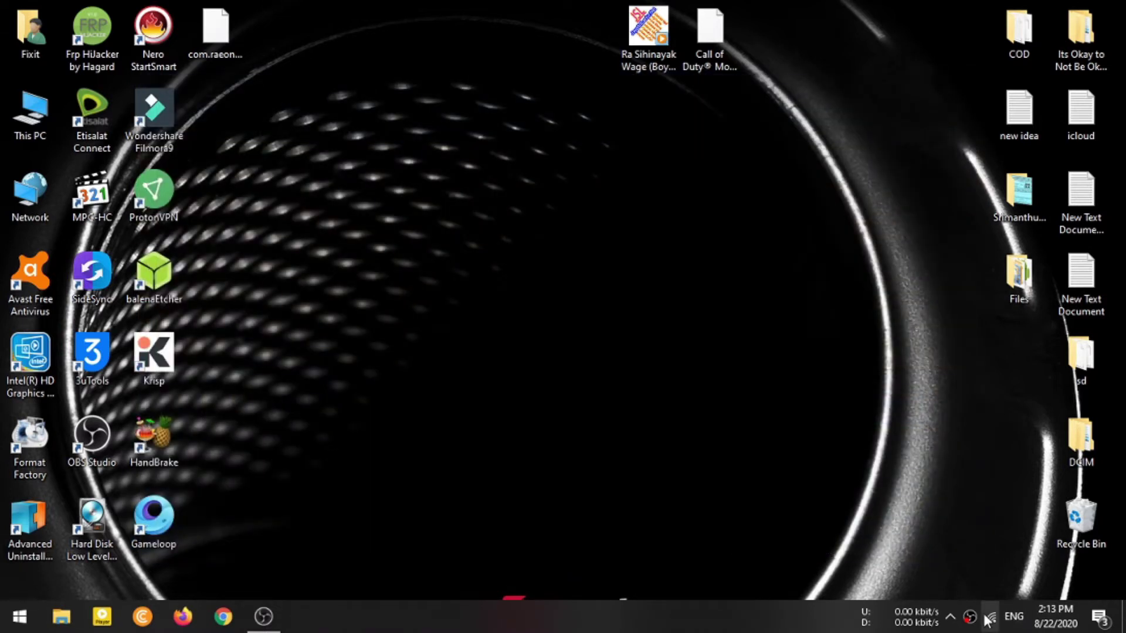
pyautogui.click(955, 619)
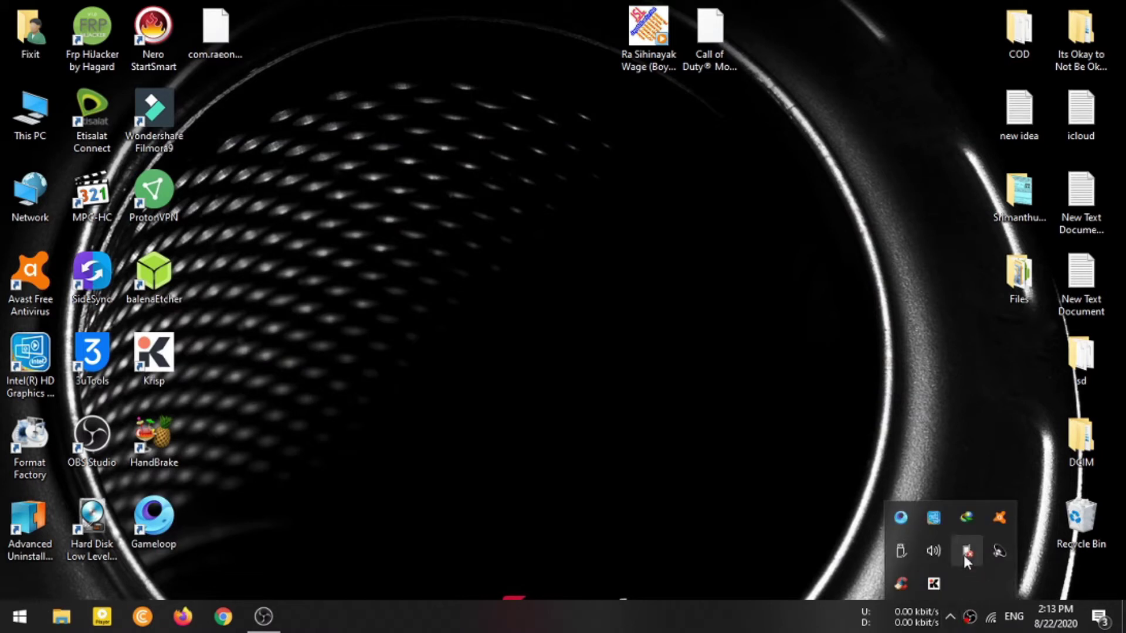
pyautogui.rightClick(901, 518)
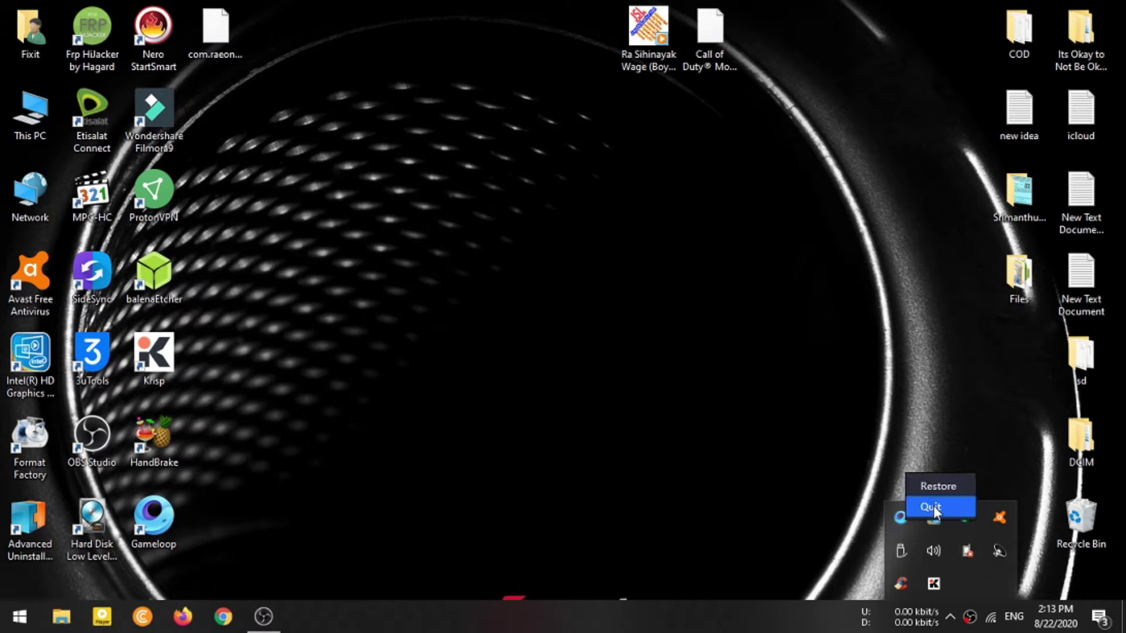
pyautogui.click(934, 507)
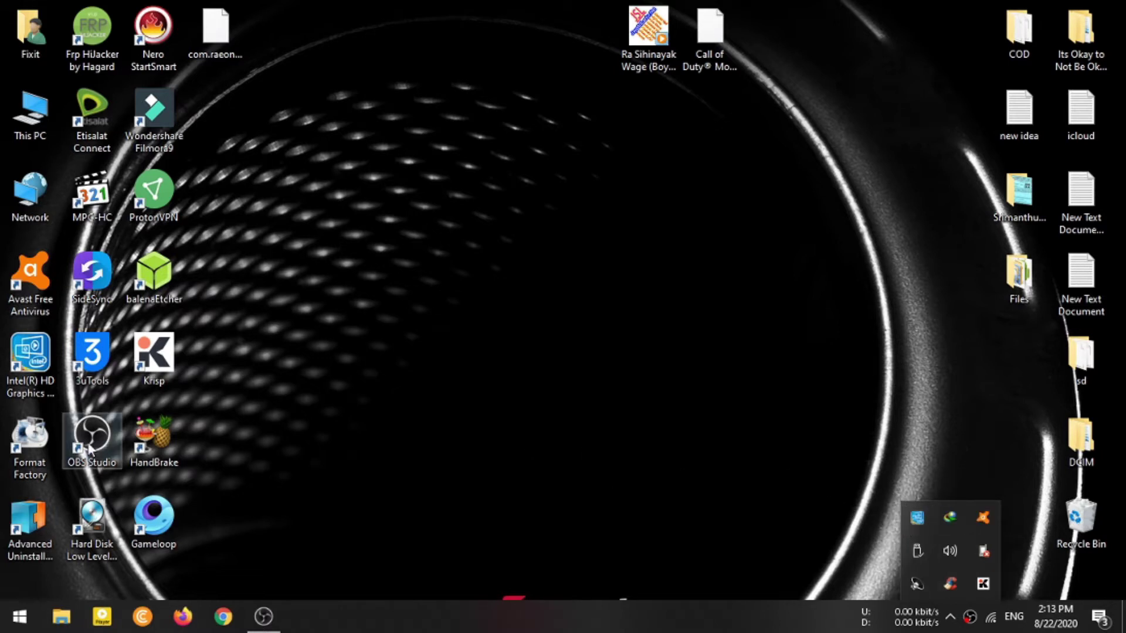
# Step: Set the Gameloop desktop shortcut to run in compatibility mode for Windows 7, apply it, and dismiss the compatibility assistant
pyautogui.rightClick(153, 509)
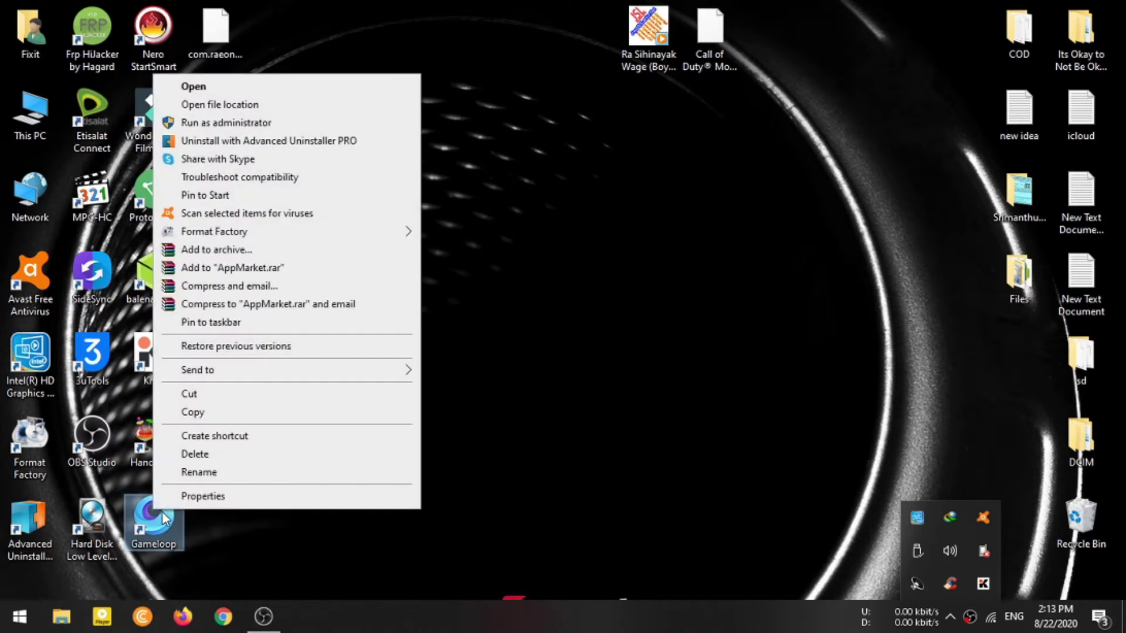
pyautogui.click(222, 499)
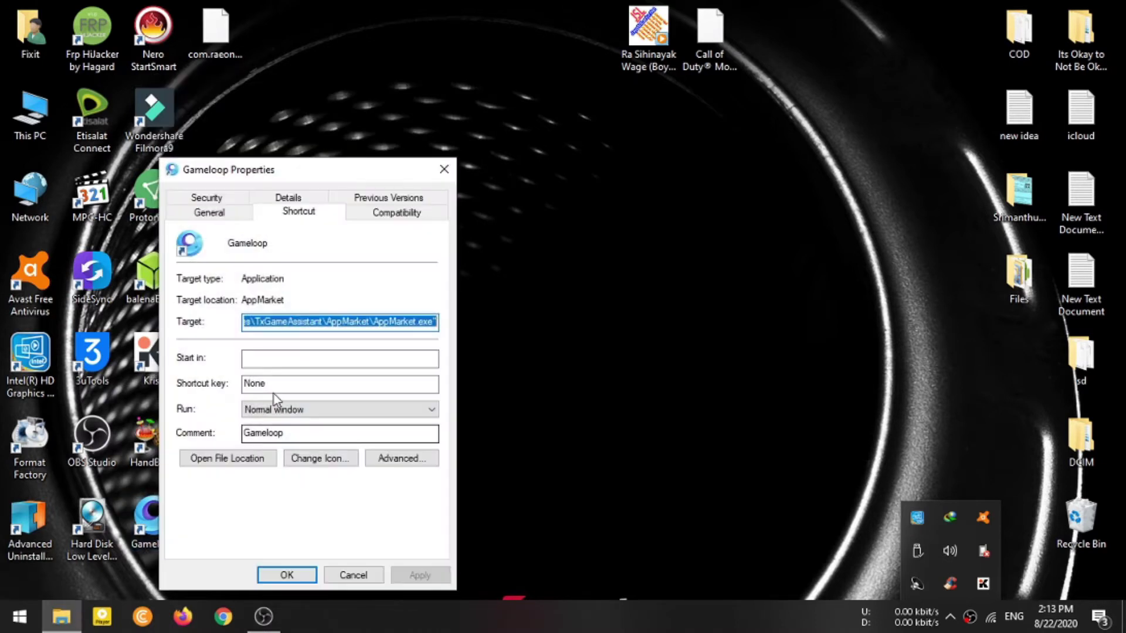
pyautogui.click(408, 221)
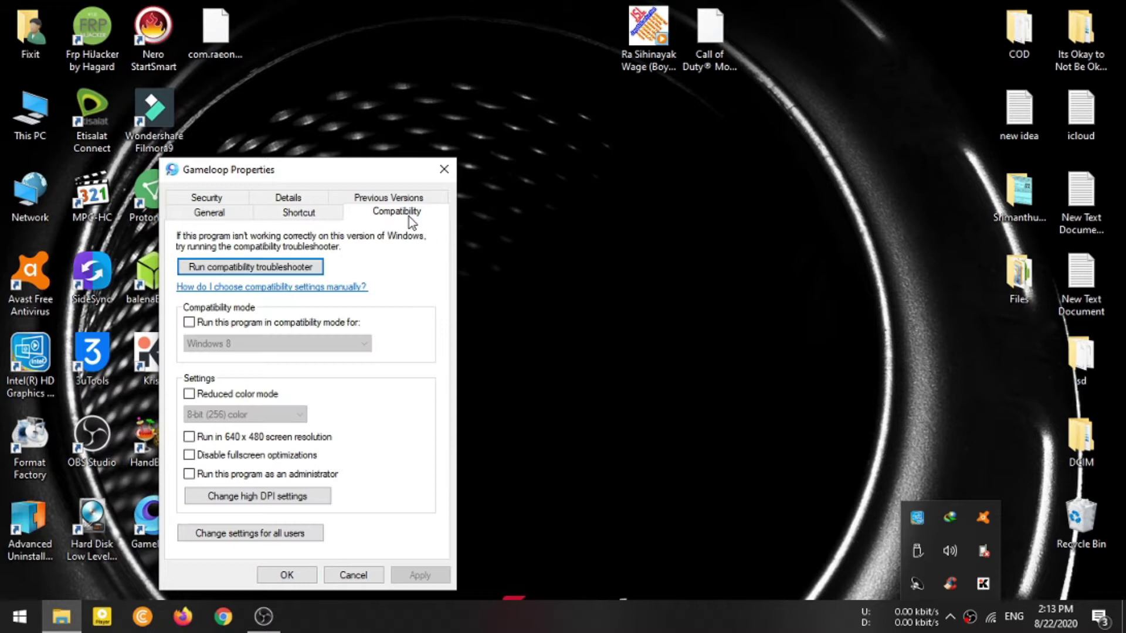
pyautogui.click(203, 325)
pyautogui.click(229, 345)
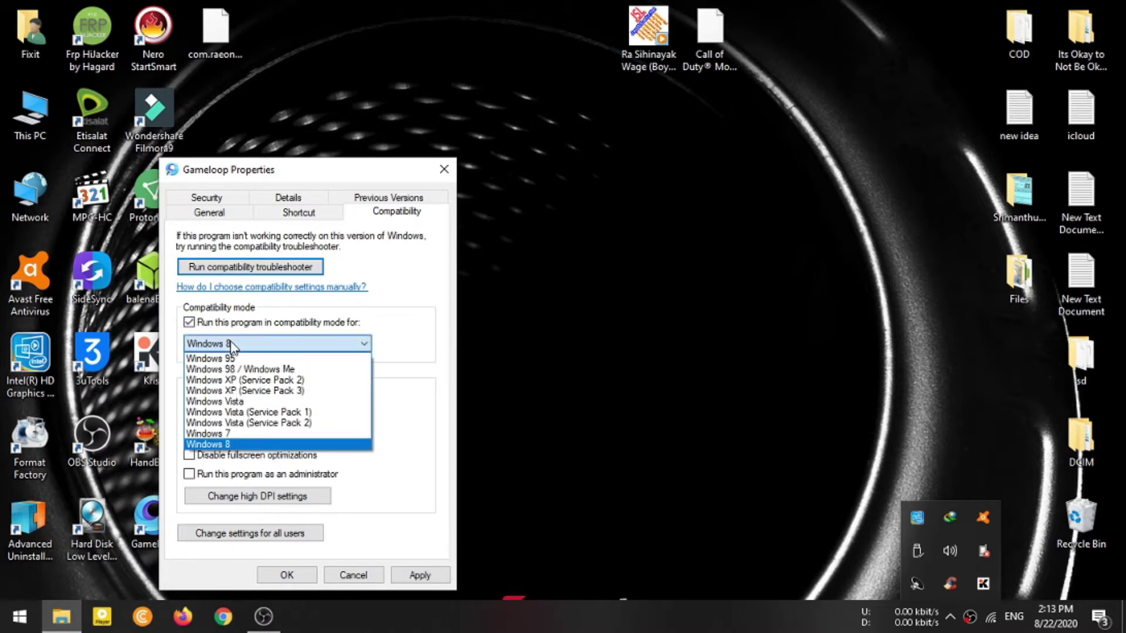
pyautogui.click(229, 435)
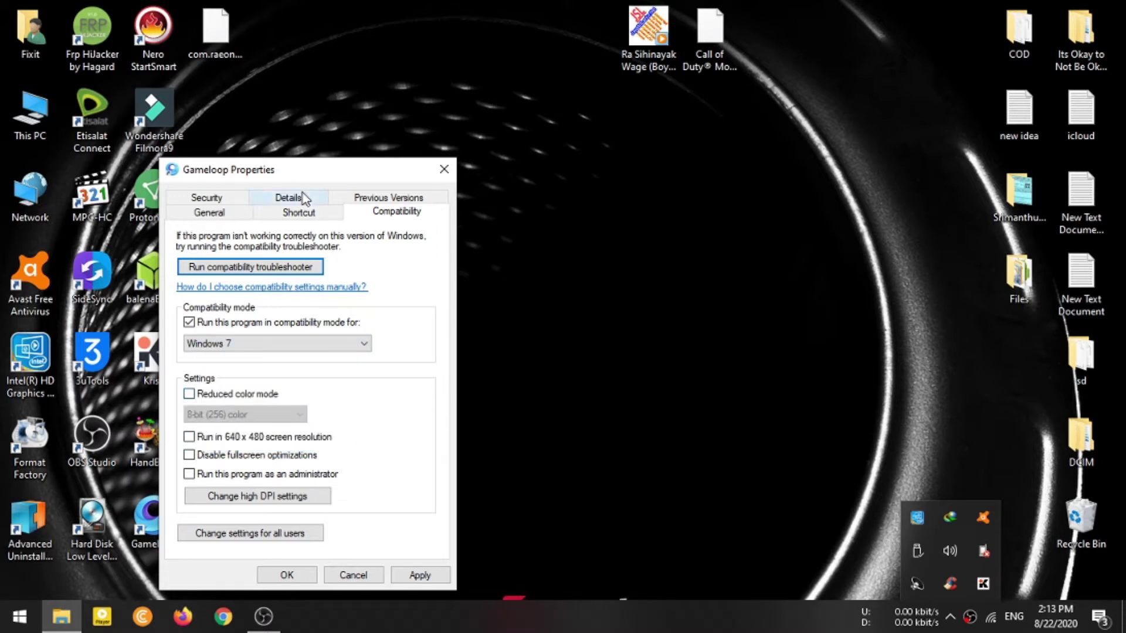
pyautogui.moveTo(300, 176); pyautogui.dragTo(384, 95)
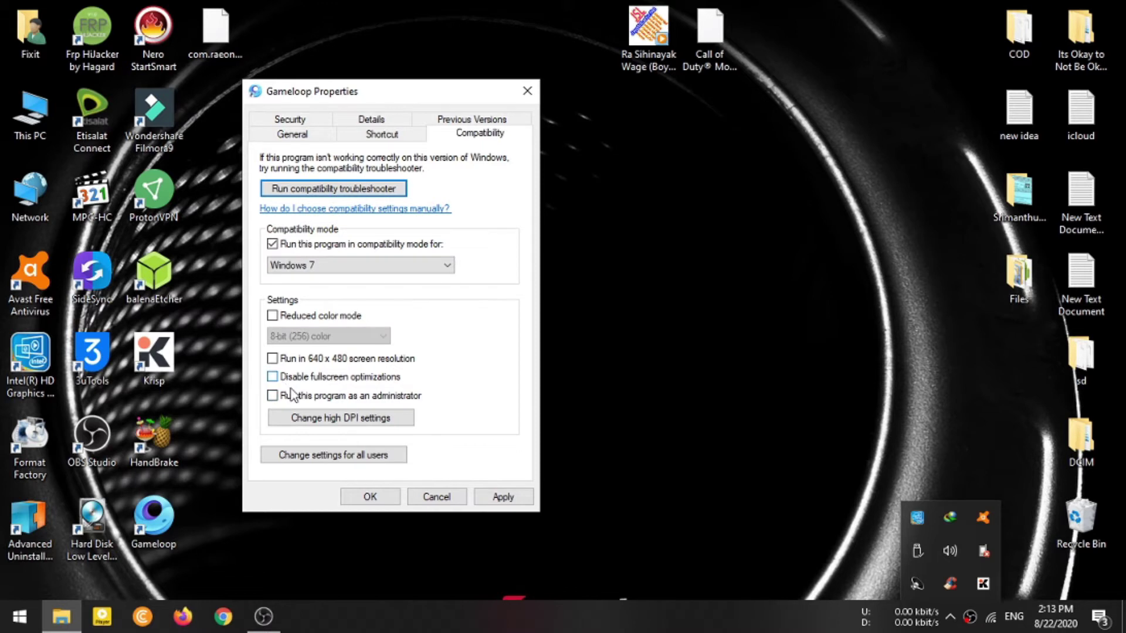
pyautogui.click(503, 498)
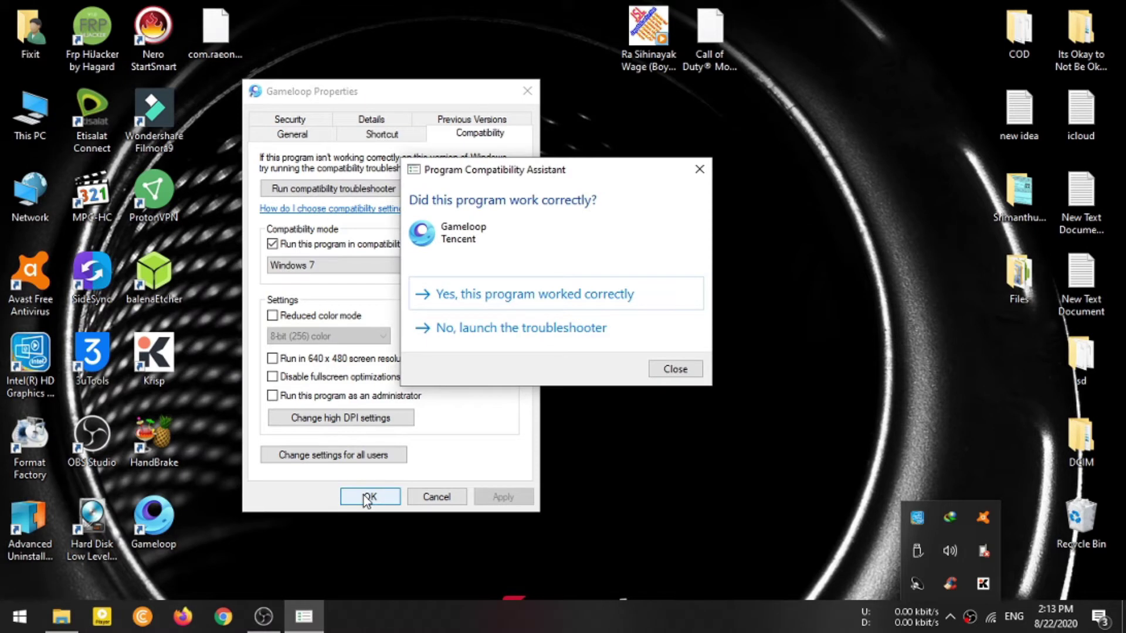
pyautogui.click(367, 498)
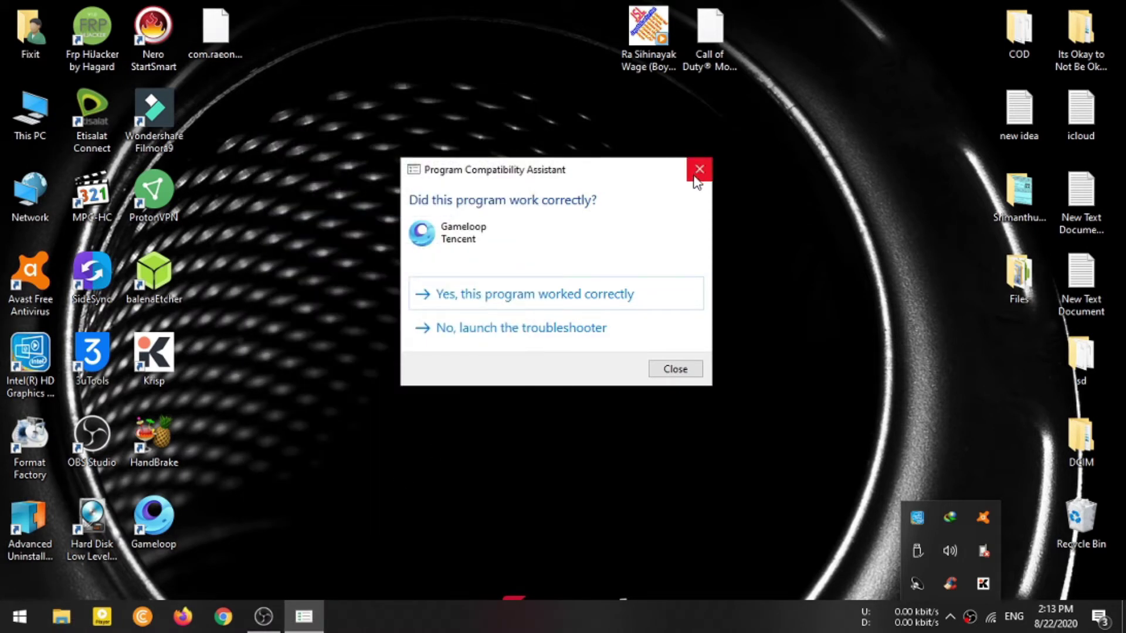
pyautogui.click(696, 175)
# Step: Launch Gameloop again and open the Engine settings in its Setting Center
pyautogui.doubleClick(159, 521)
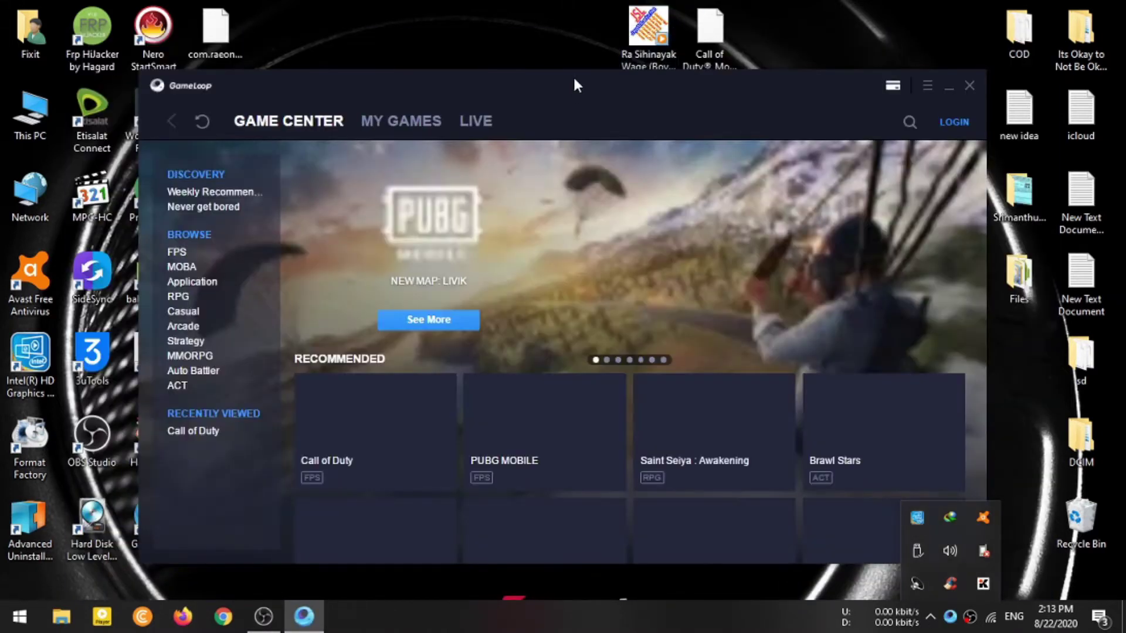
pyautogui.moveTo(575, 86); pyautogui.dragTo(606, 67)
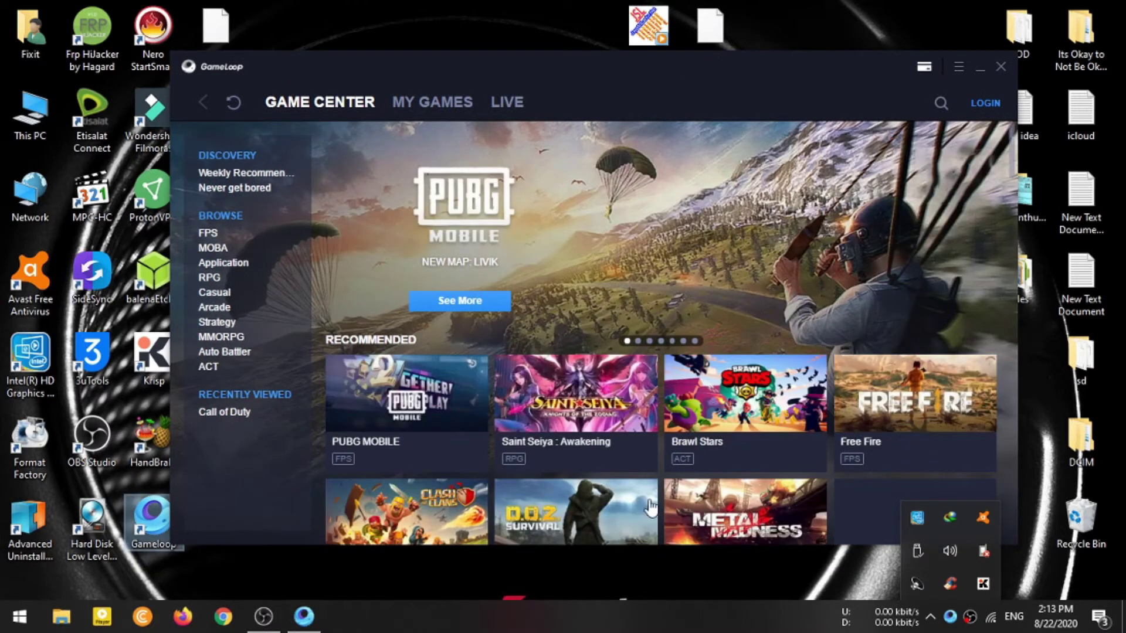
pyautogui.click(930, 615)
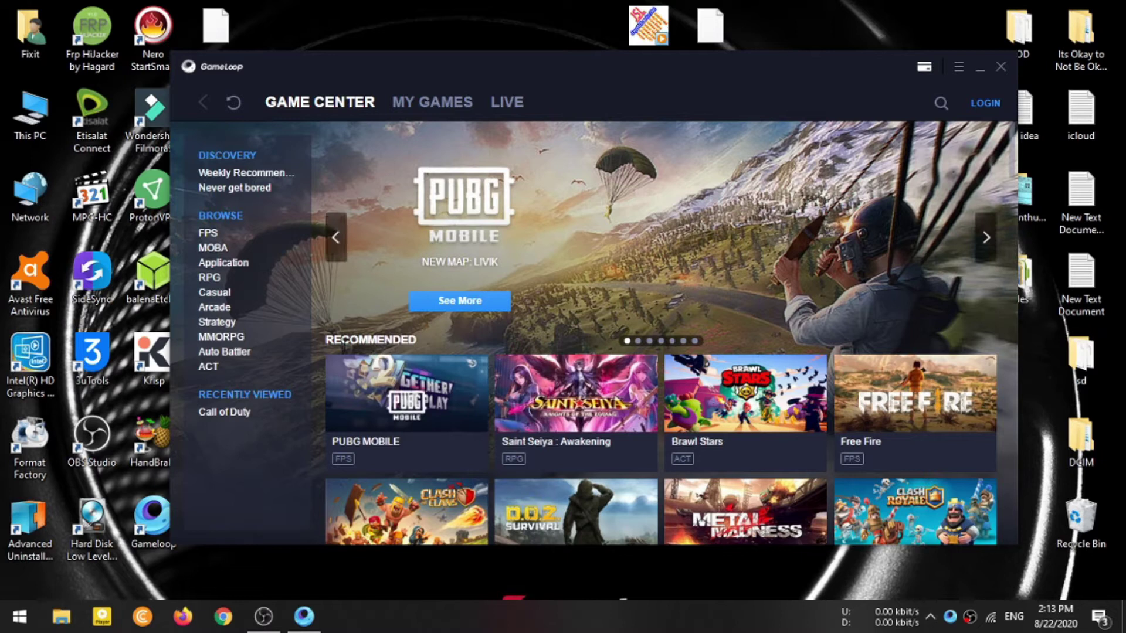
pyautogui.click(960, 68)
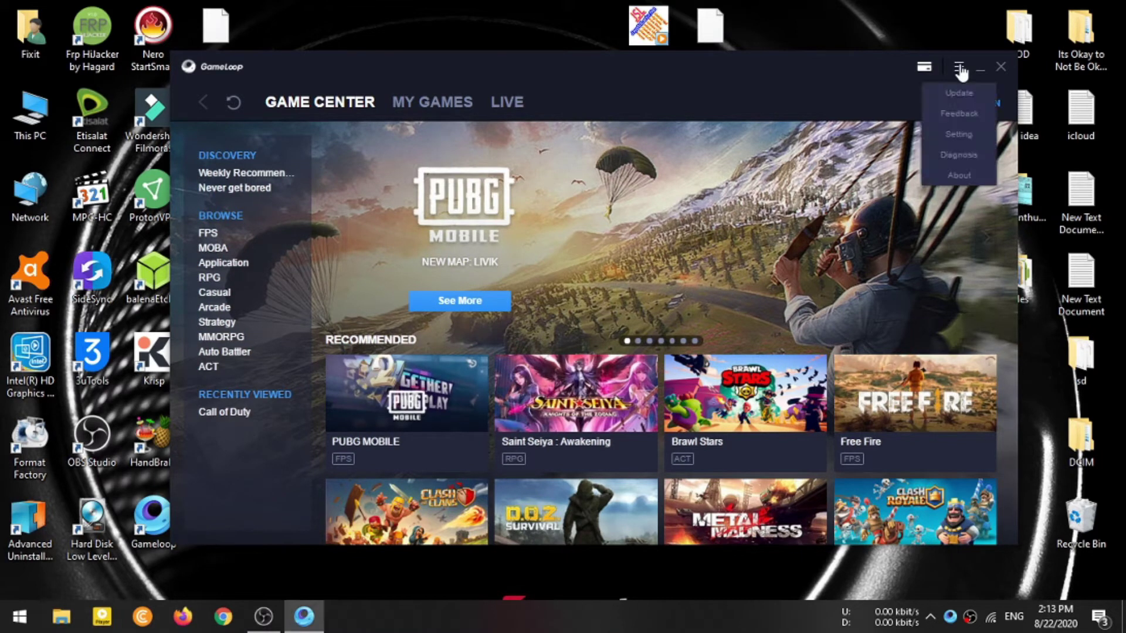
pyautogui.click(960, 137)
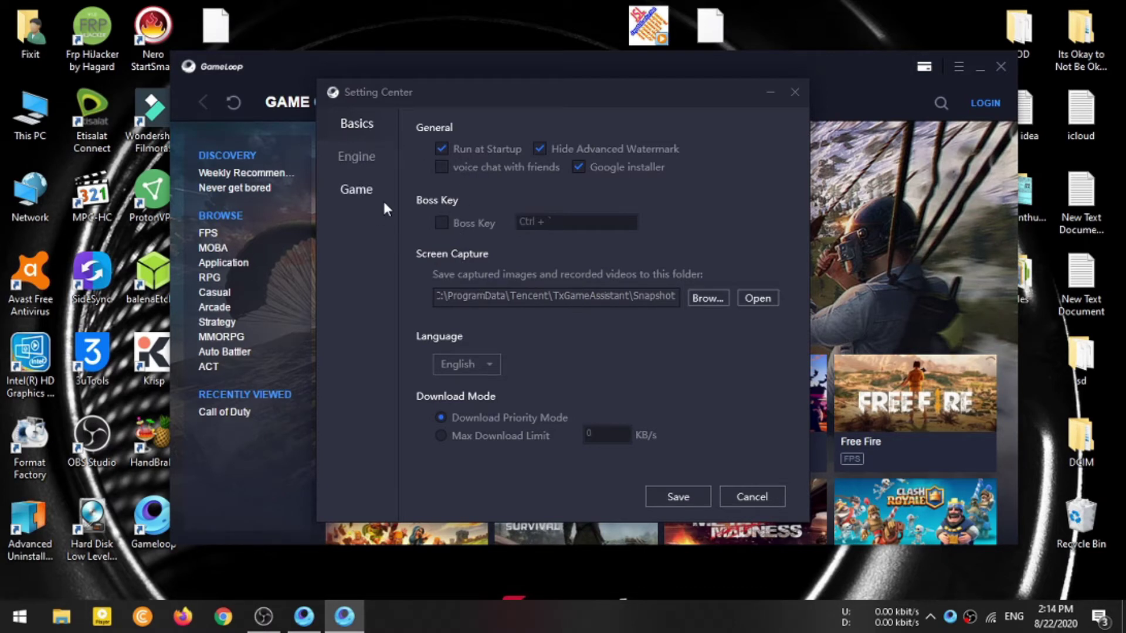
pyautogui.click(372, 161)
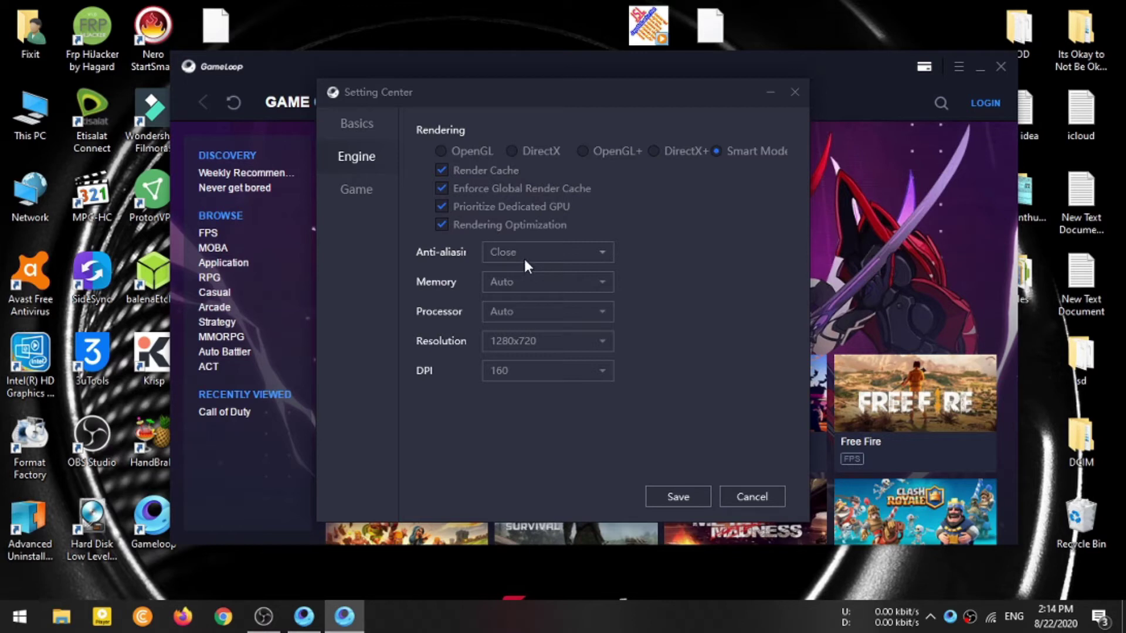
# Step: Check the computer's installed memory in the Windows system information, and close that window
pyautogui.click(523, 283)
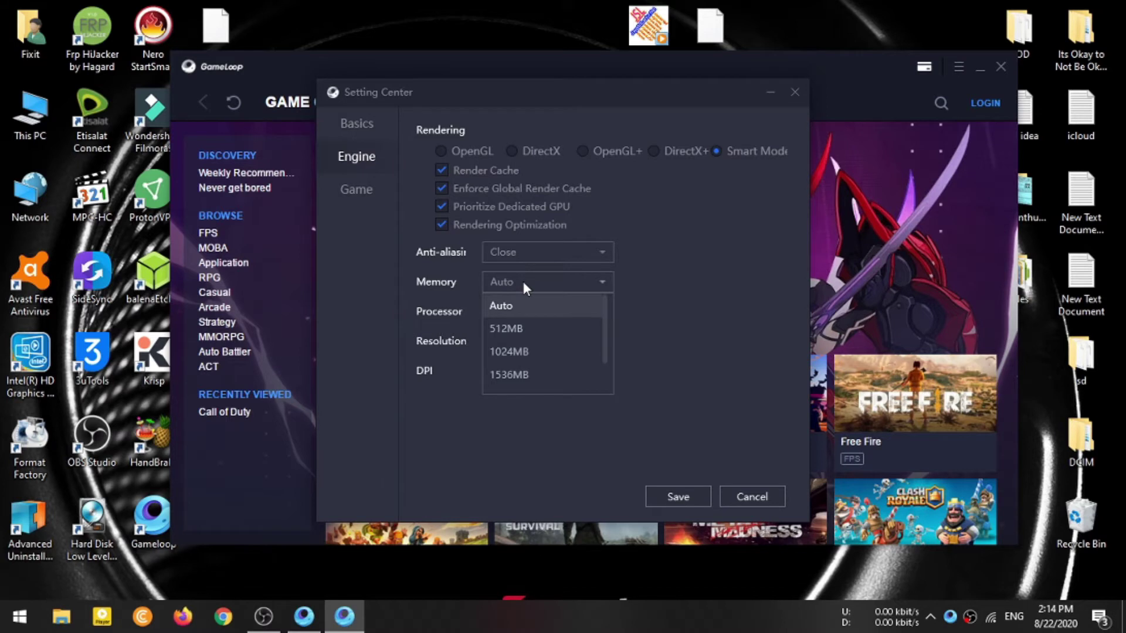
pyautogui.click(523, 281)
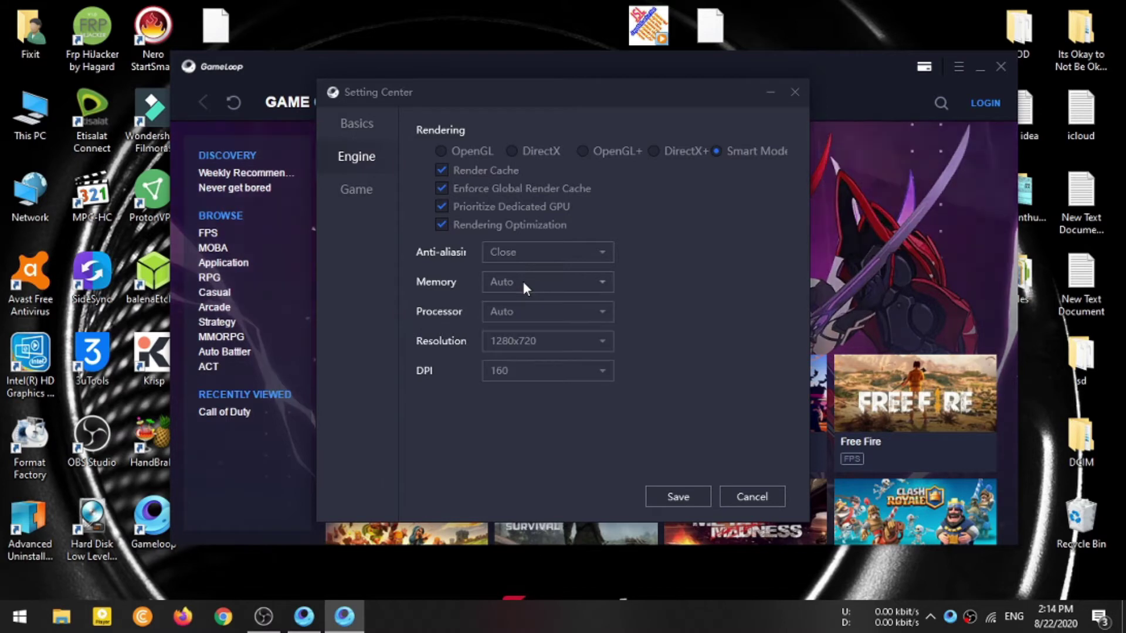
pyautogui.rightClick(20, 126)
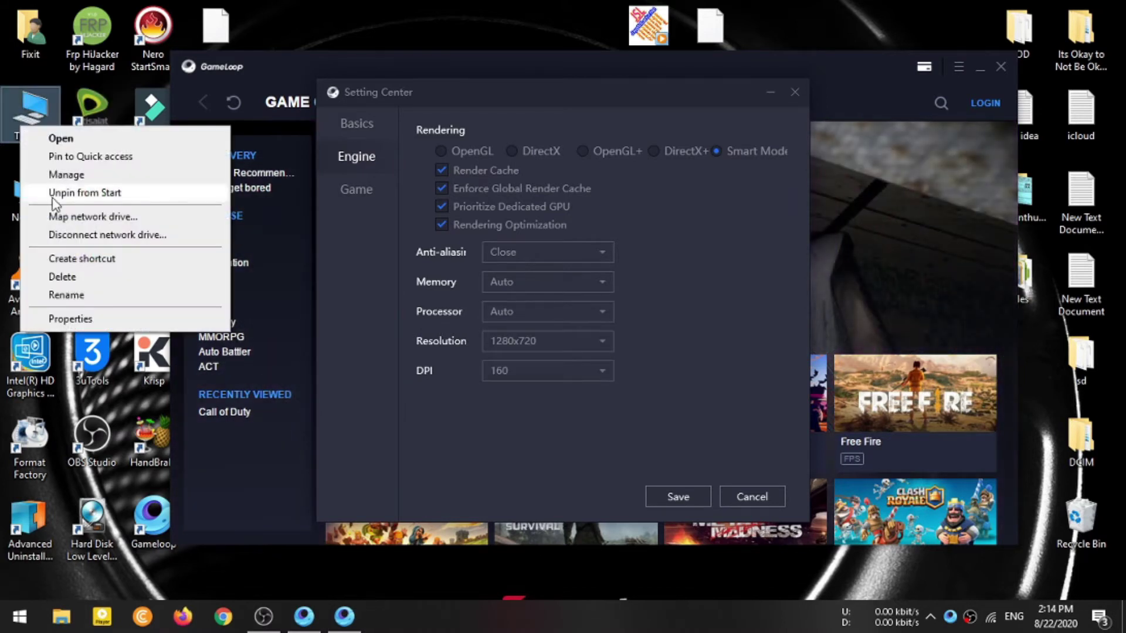
pyautogui.click(71, 319)
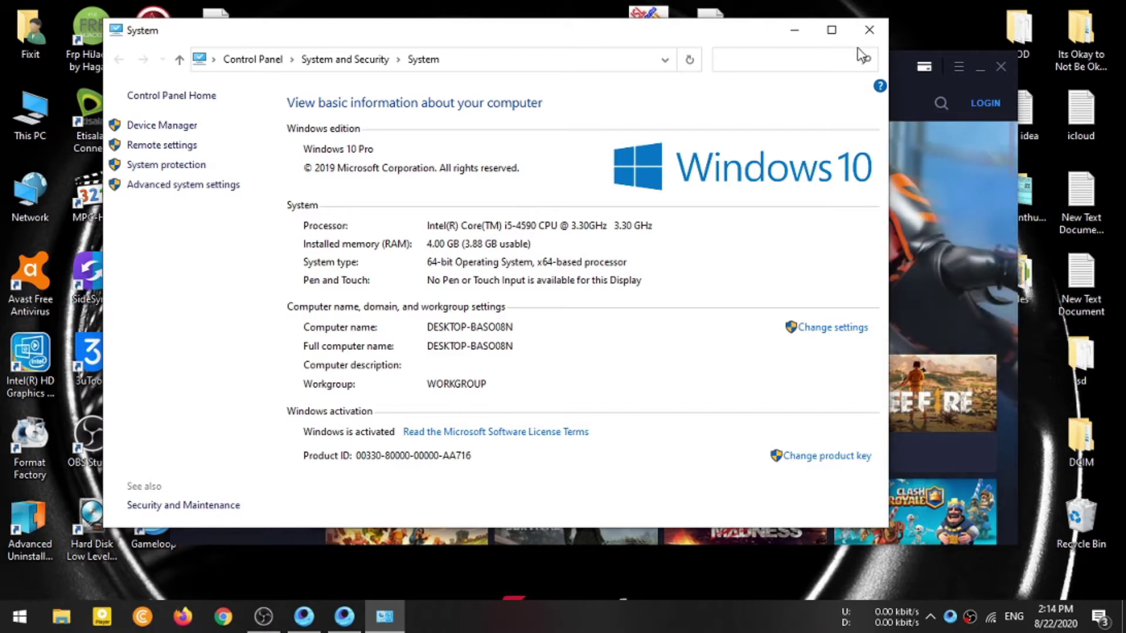
pyautogui.click(873, 30)
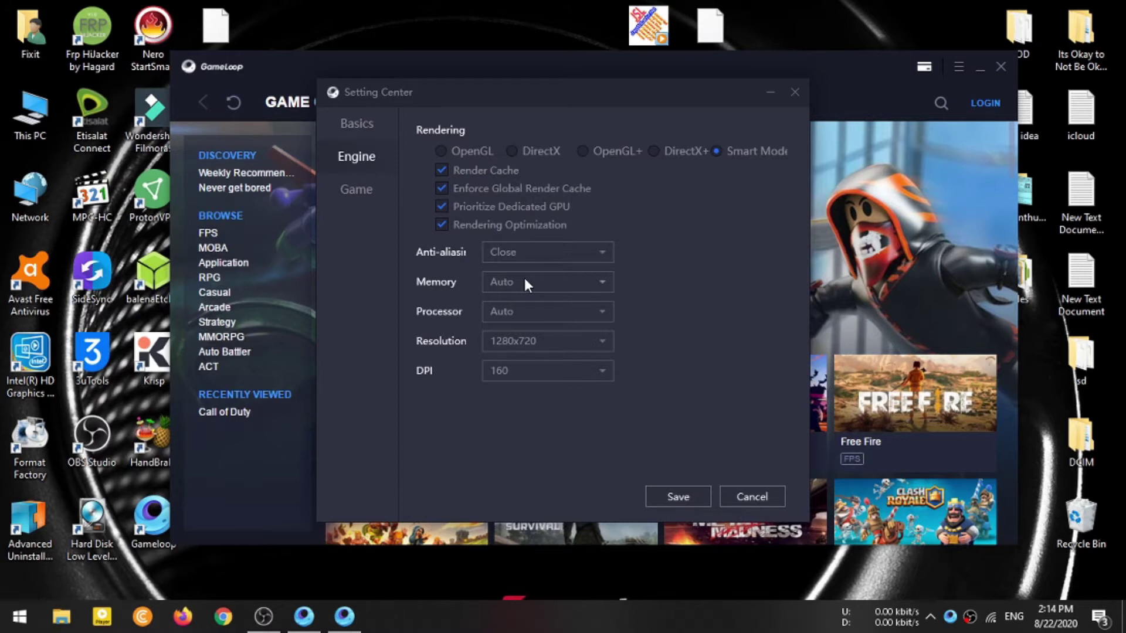
# Step: Set the engine's memory to 2048MB and its resolution to 1366x768
pyautogui.click(524, 281)
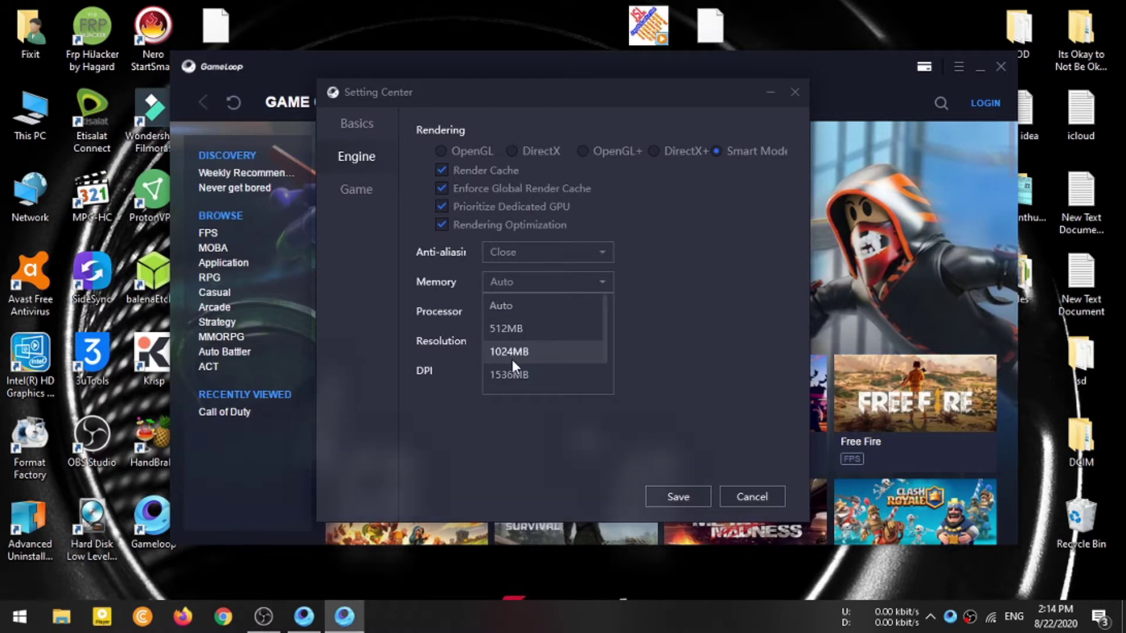
pyautogui.scroll(-2, 514, 361)
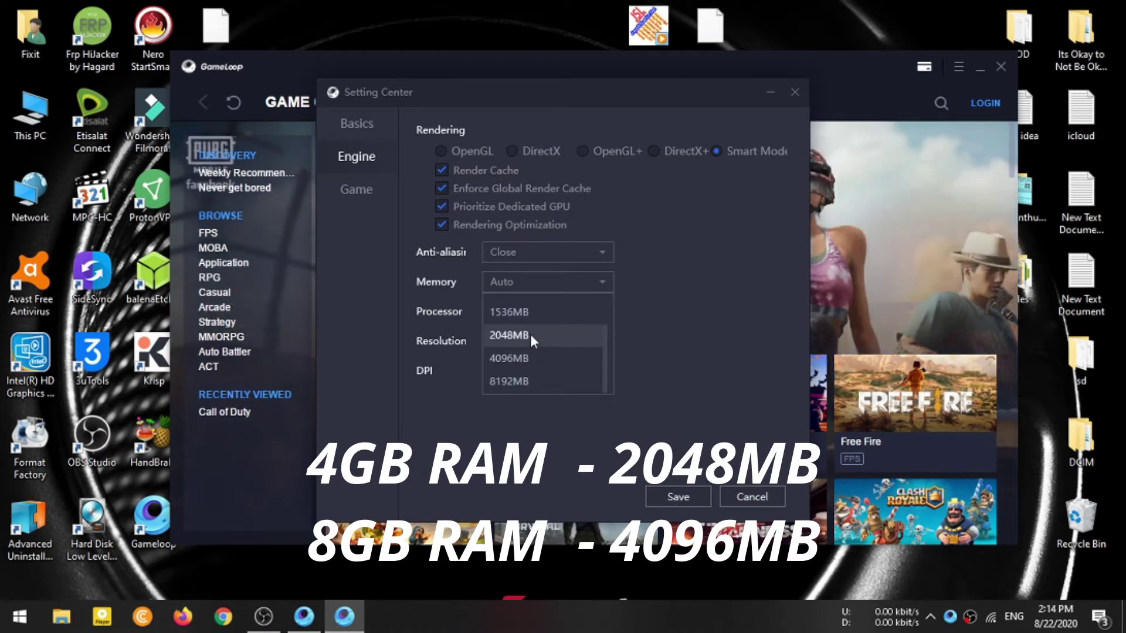
pyautogui.click(530, 334)
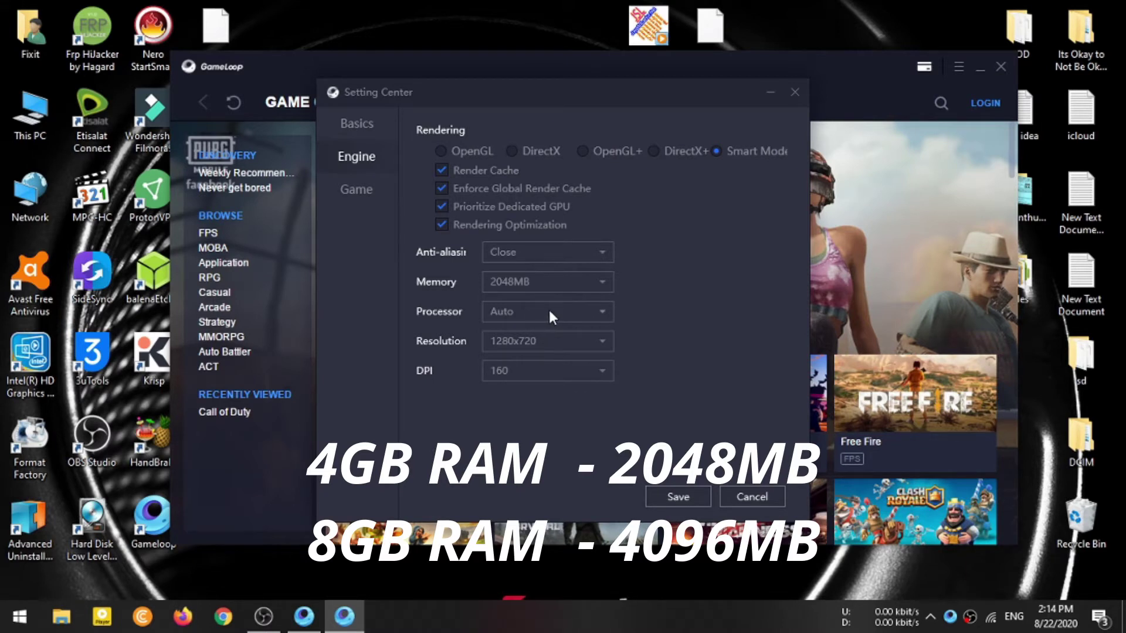
pyautogui.click(532, 341)
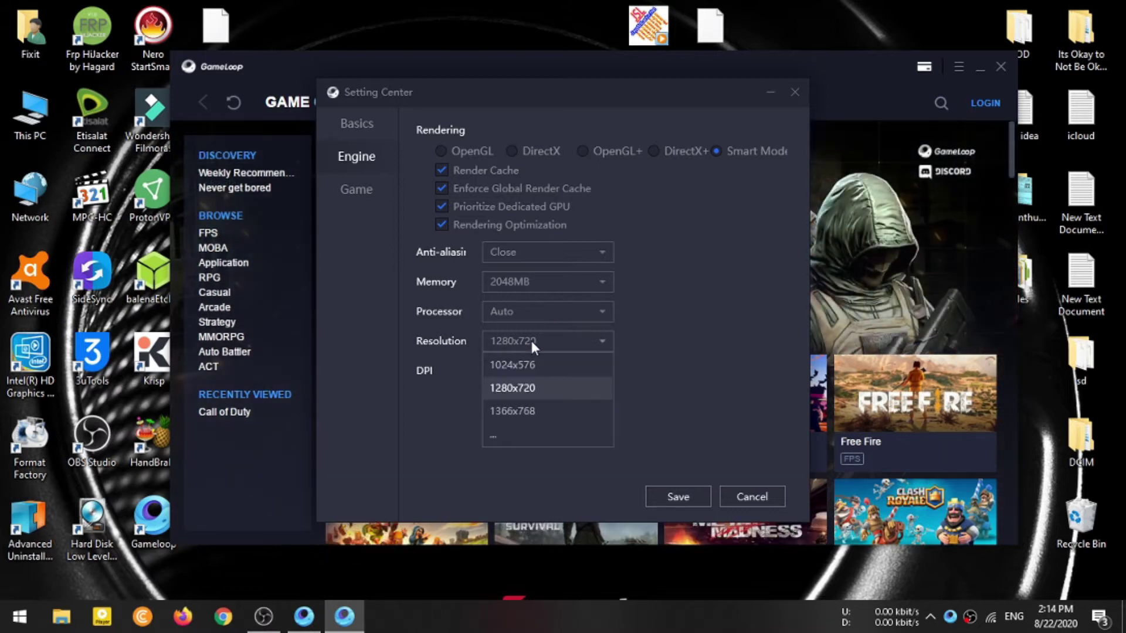
pyautogui.click(512, 411)
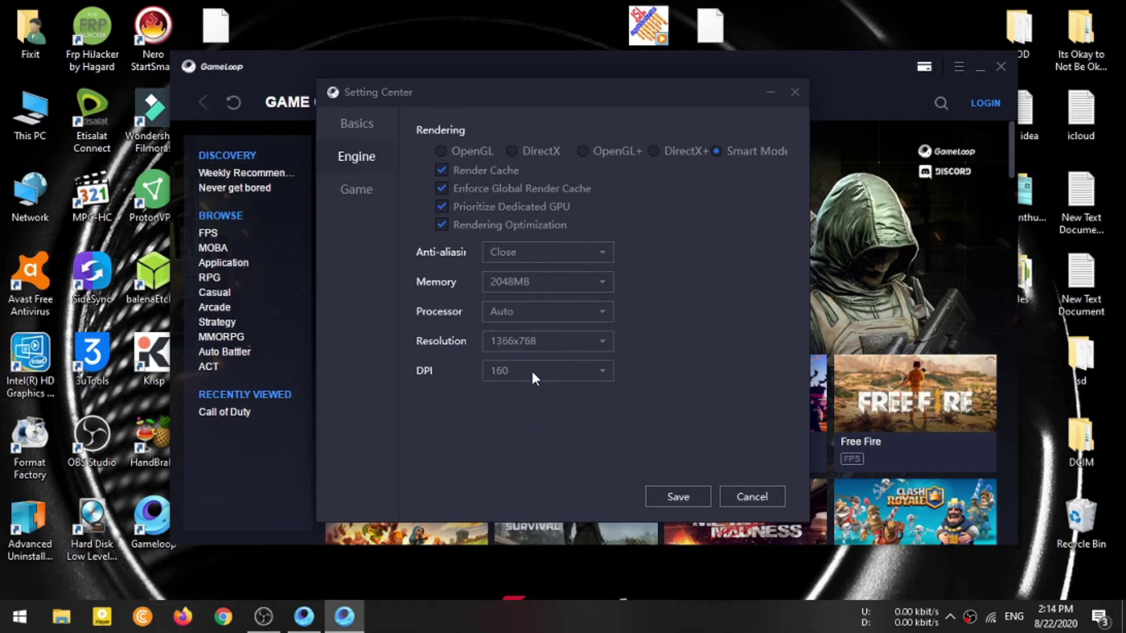
# Step: Check the monitor's display resolution in the Windows display settings, and close them
pyautogui.rightClick(487, 7)
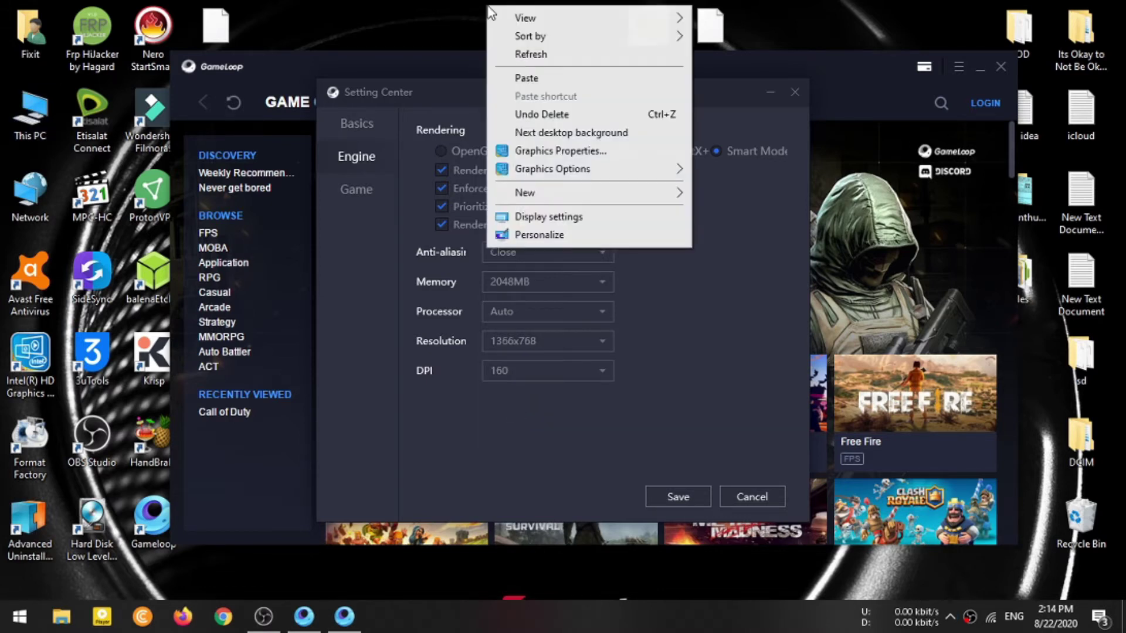
pyautogui.click(551, 218)
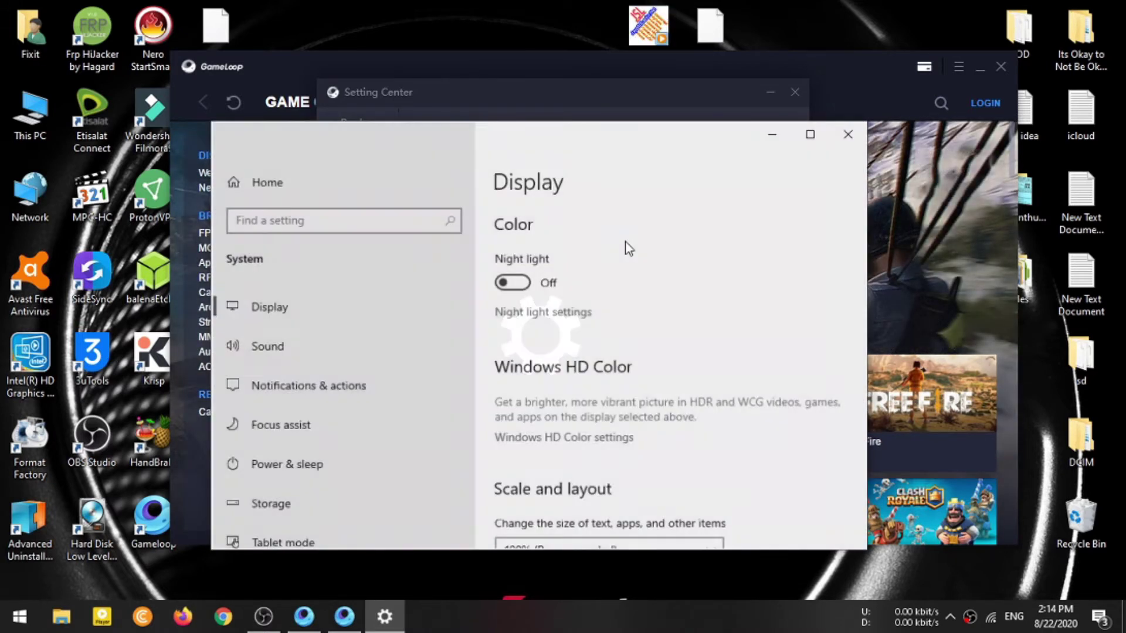
pyautogui.scroll(-3, 621, 258)
pyautogui.scroll(-2, 617, 261)
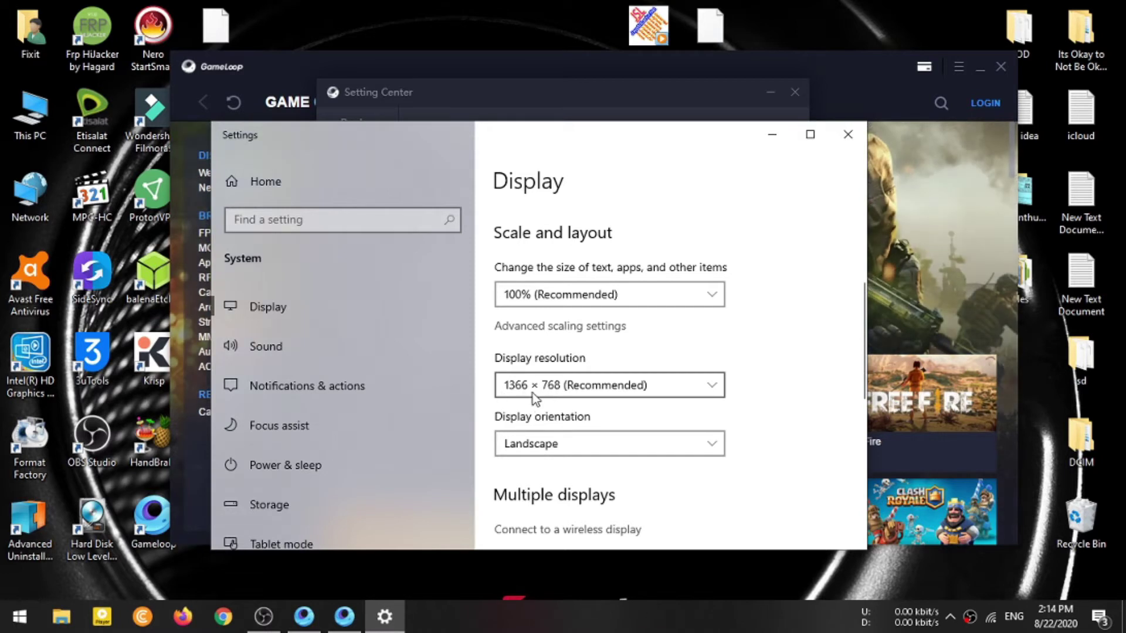
pyautogui.click(848, 144)
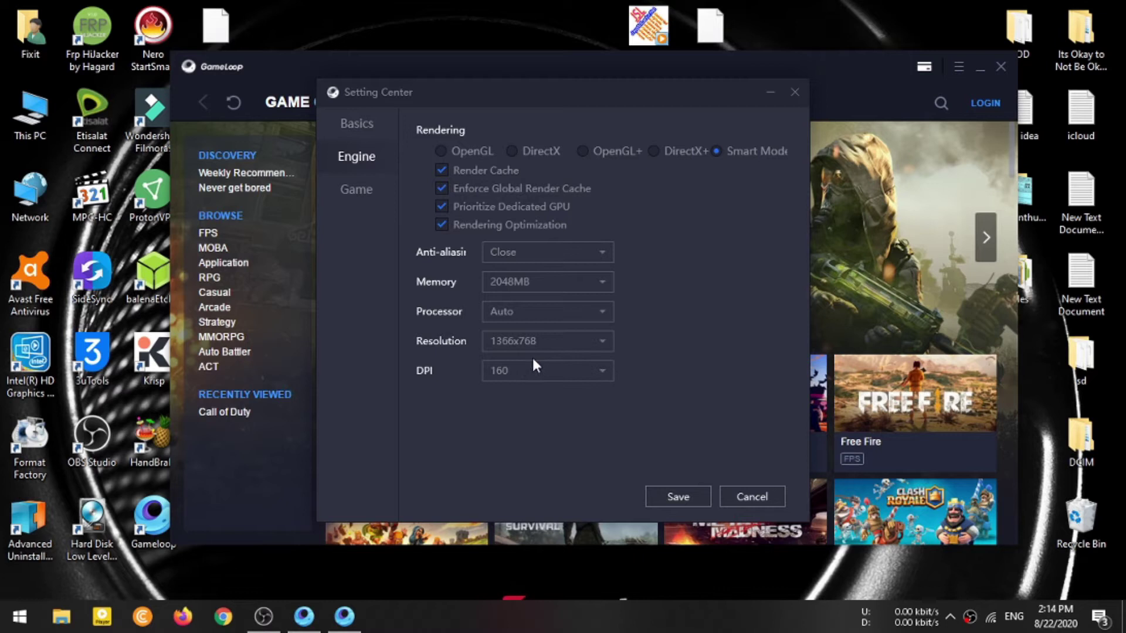
# Step: Set the engine's DPI to 240 and save the settings
pyautogui.click(533, 374)
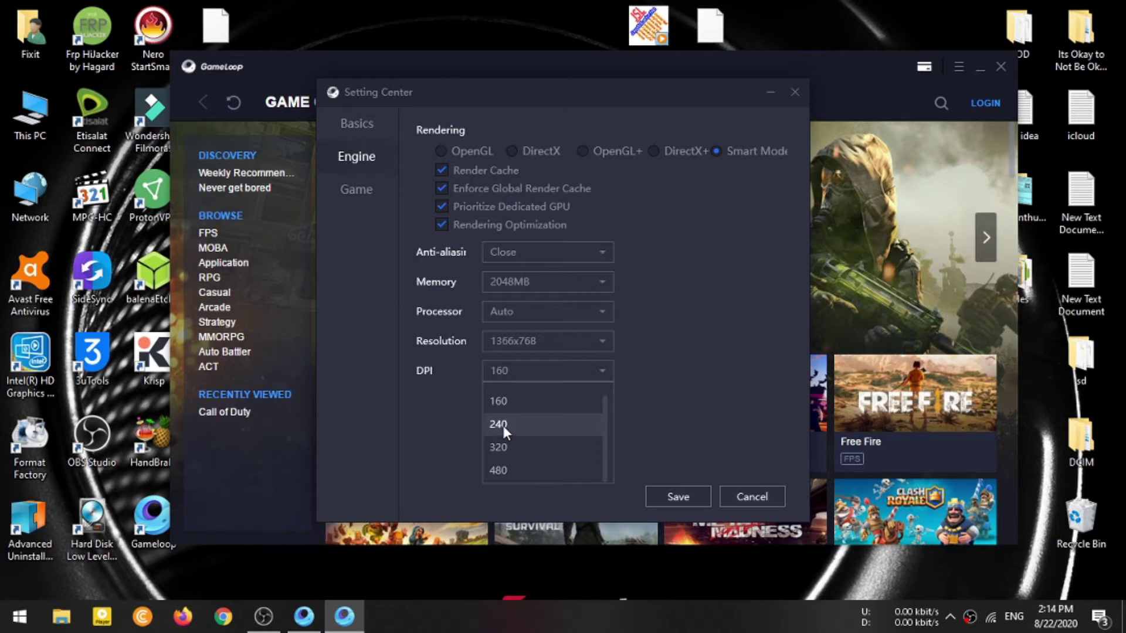
pyautogui.click(503, 426)
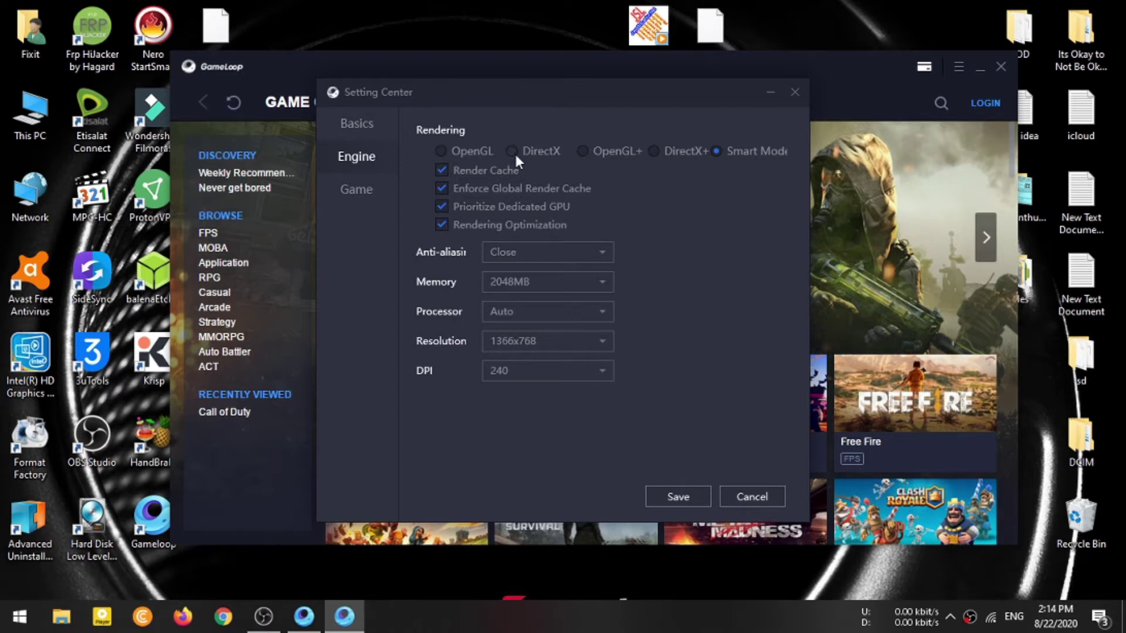
pyautogui.click(678, 497)
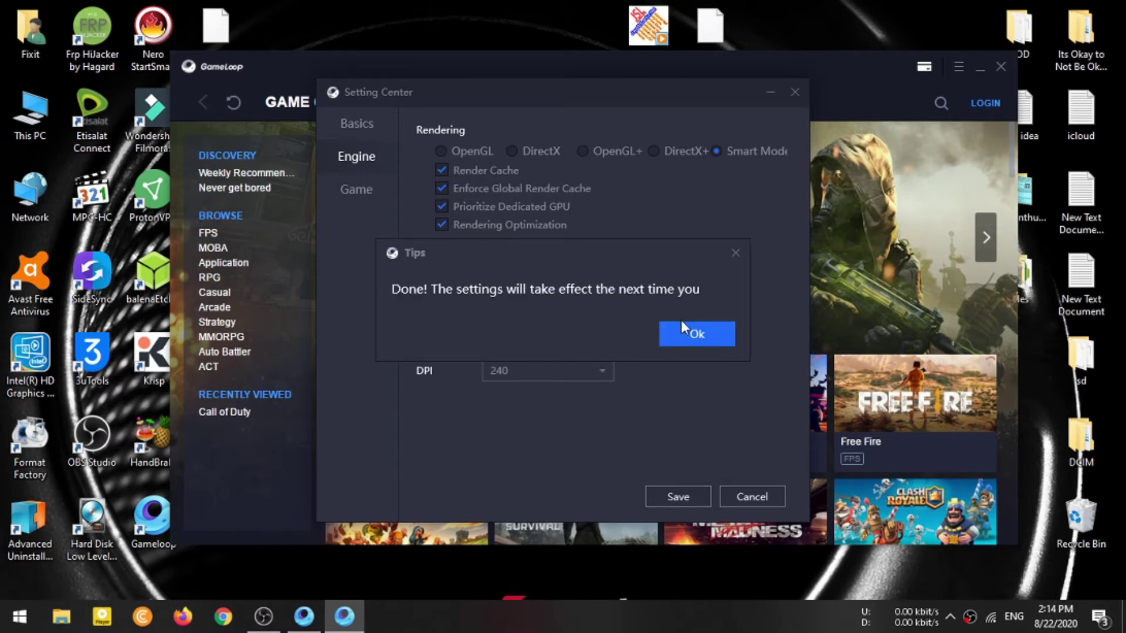
# Step: Set Call of Duty: Mobile's gaming resolution to SD 720P and its display quality to Smooth, and save the settings
pyautogui.click(693, 331)
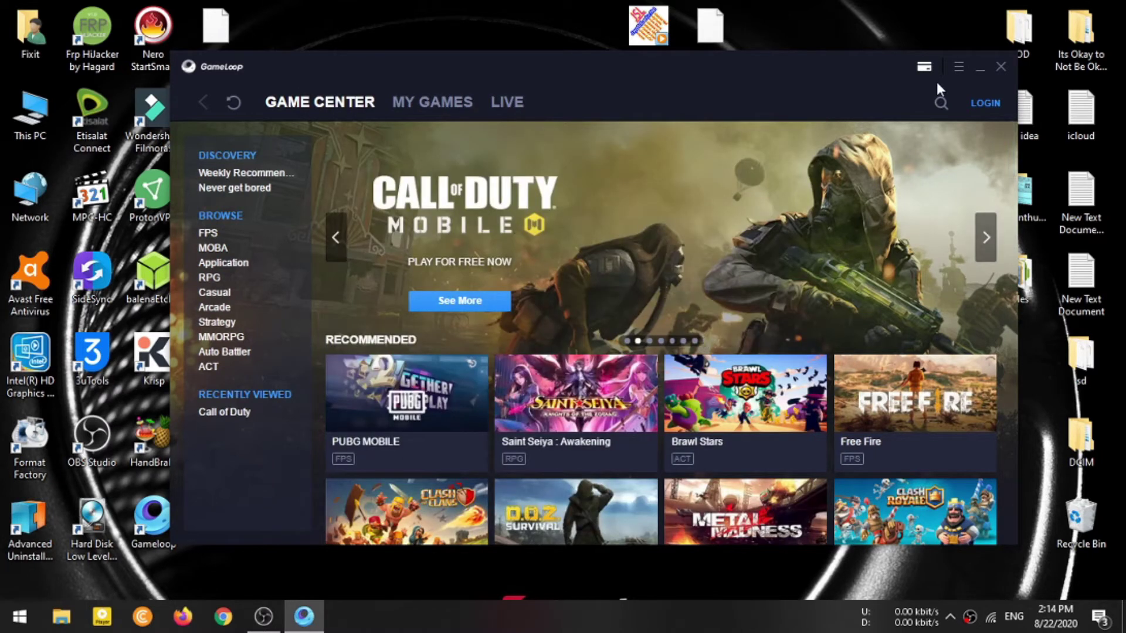
pyautogui.click(959, 66)
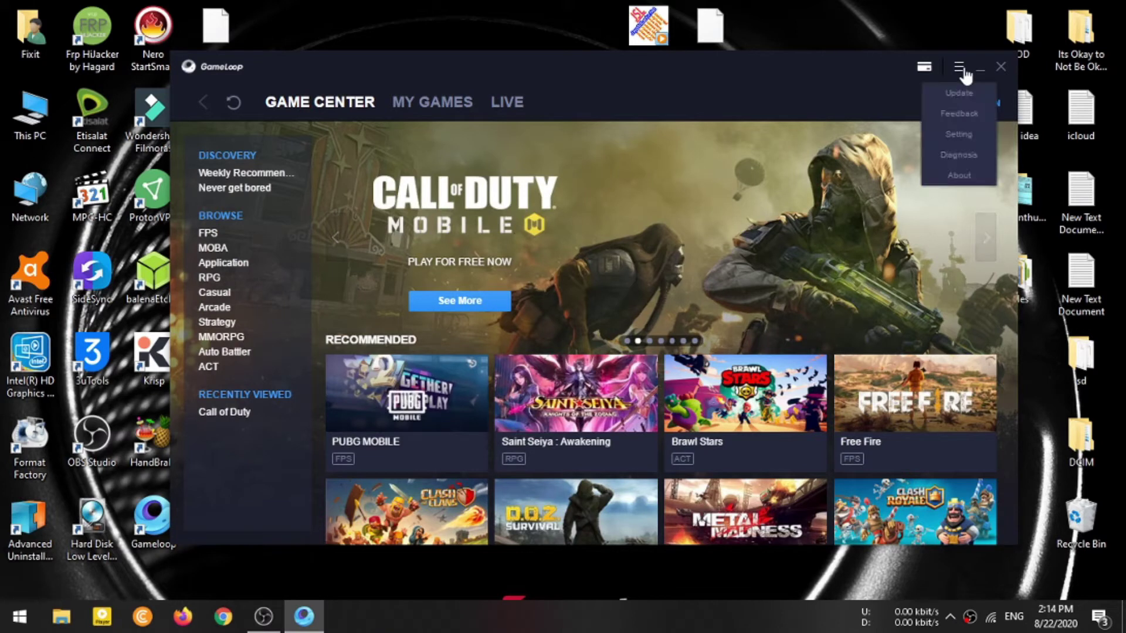
pyautogui.click(948, 136)
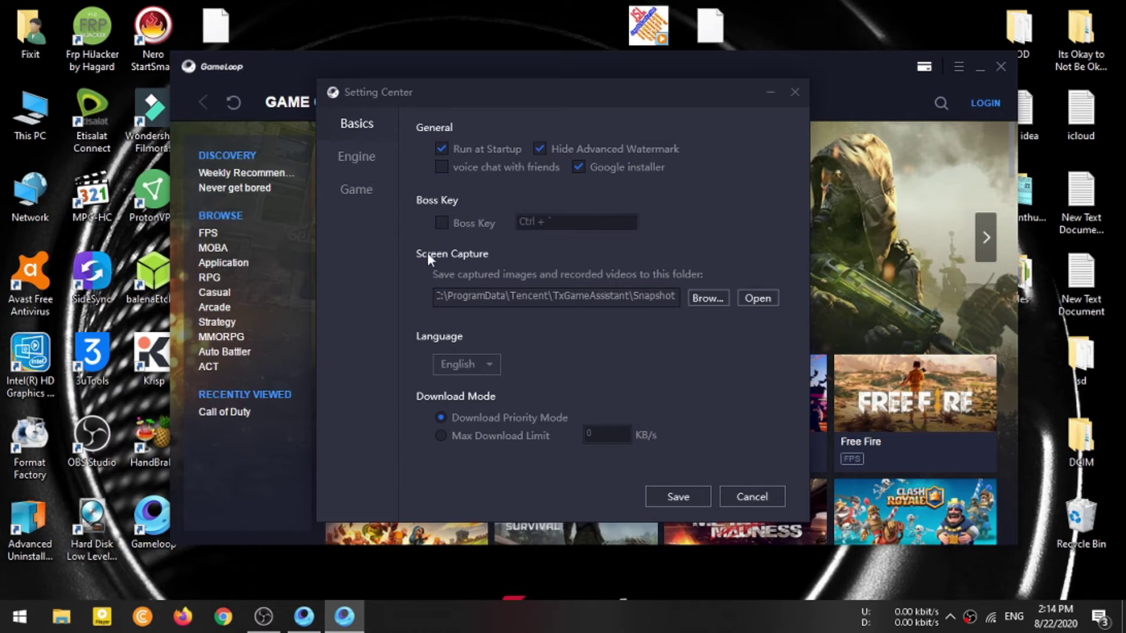
pyautogui.click(357, 192)
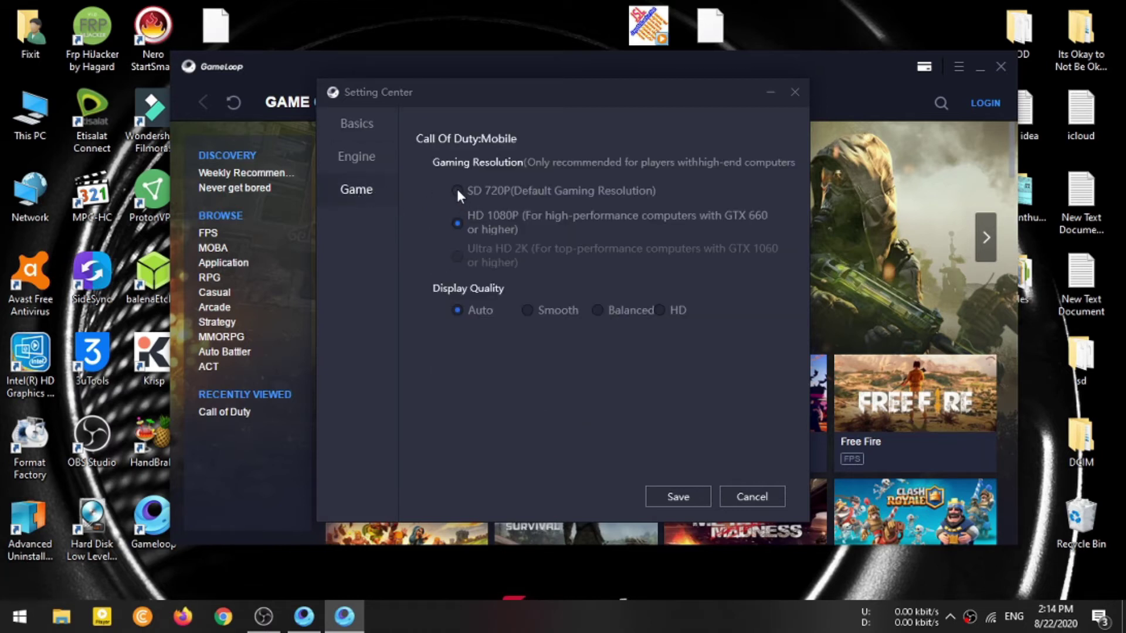
pyautogui.click(531, 312)
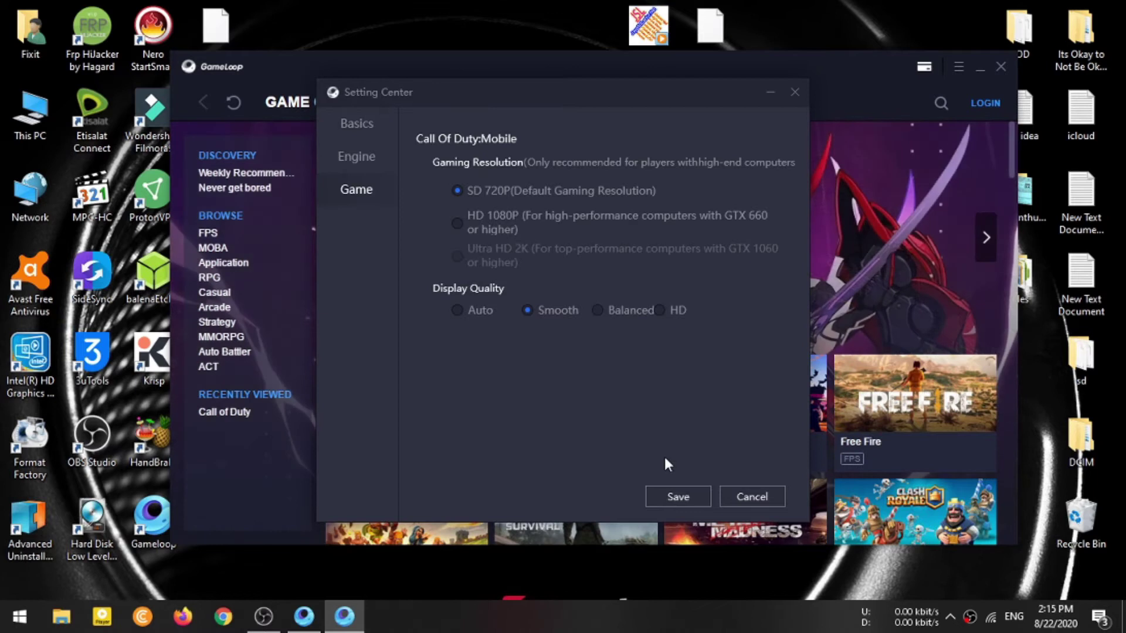
pyautogui.click(685, 497)
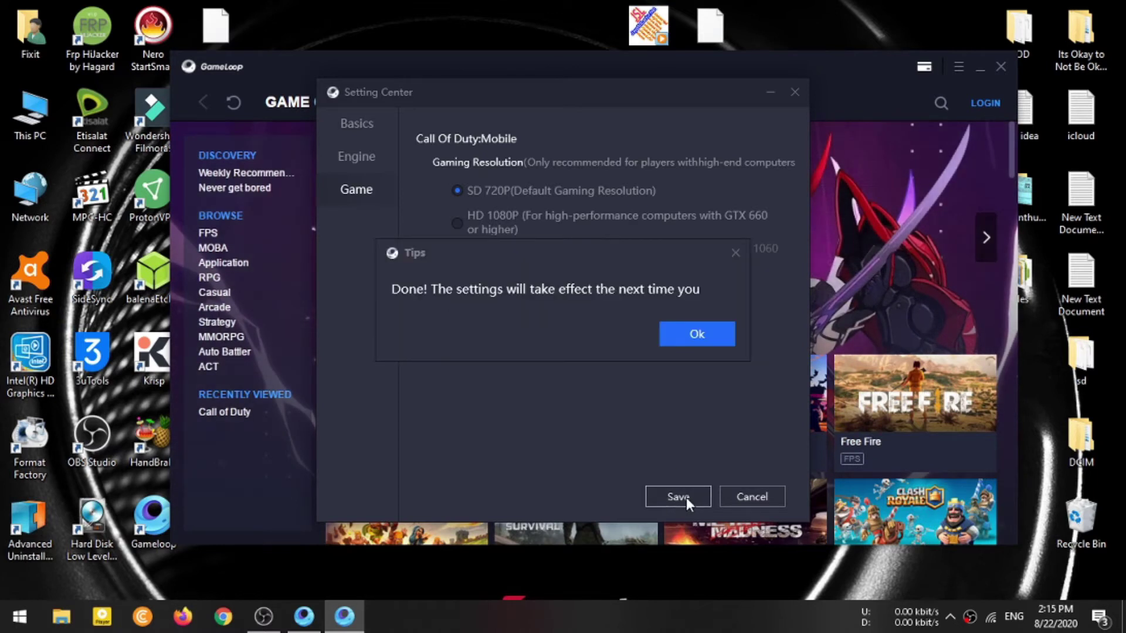
pyautogui.click(698, 333)
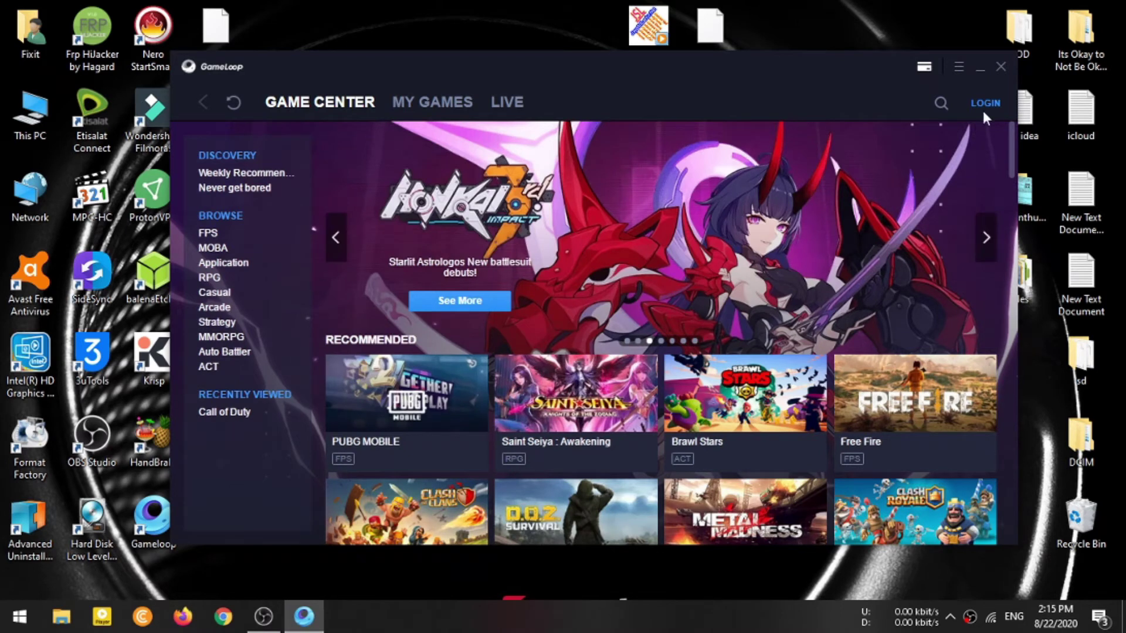
# Step: Close the GameLoop window and set the AppMarket.exe process priority to High in Task Manager
pyautogui.click(1002, 68)
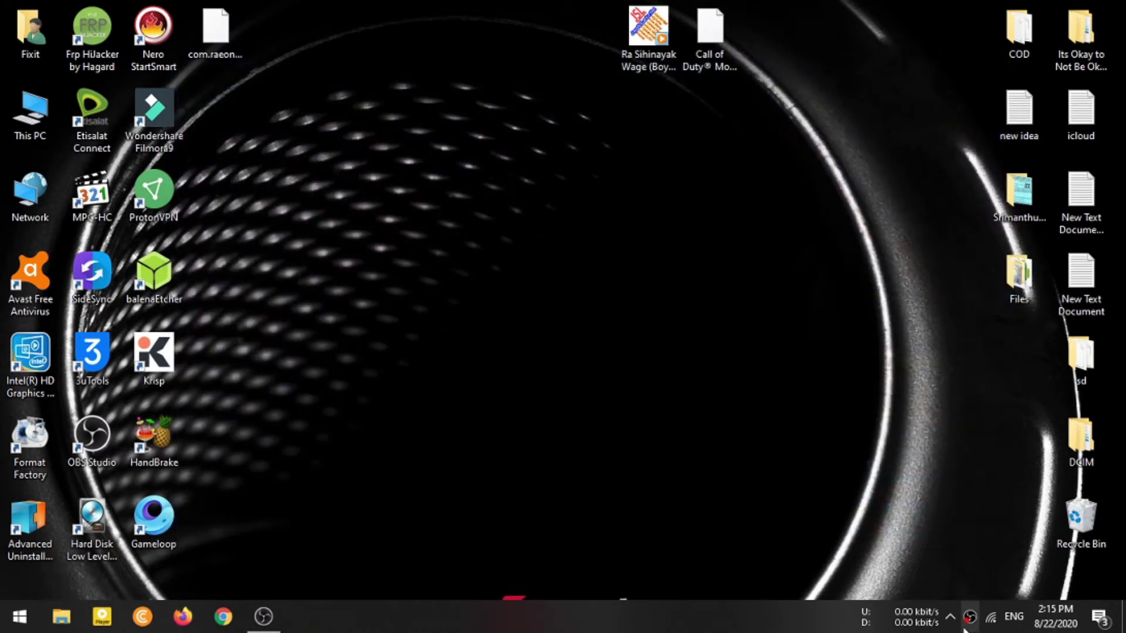
pyautogui.rightClick(616, 627)
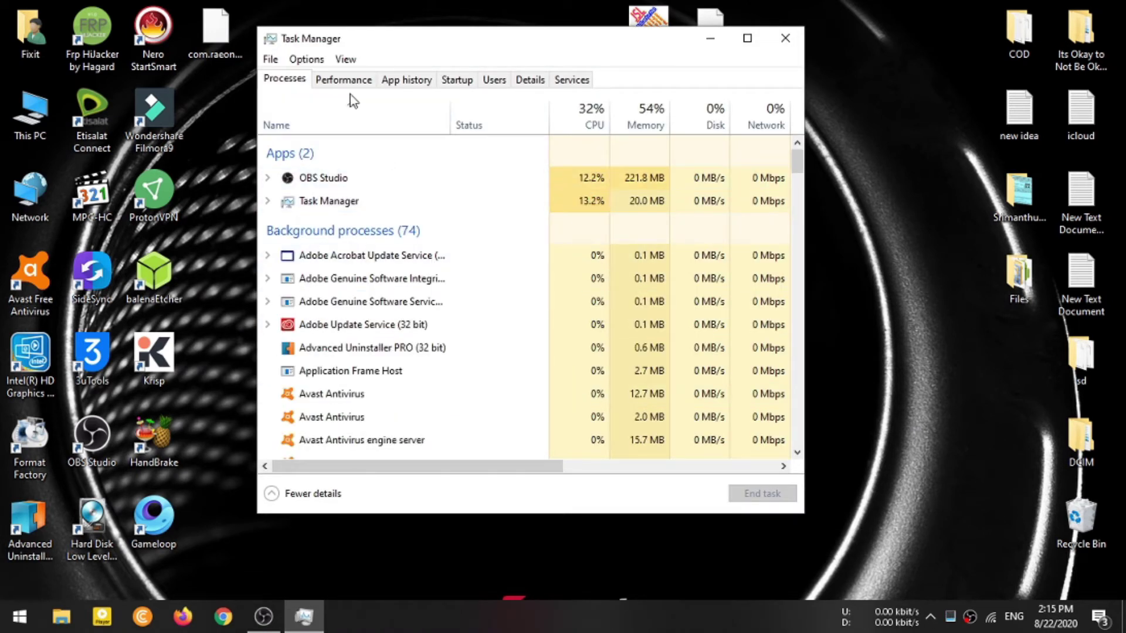
pyautogui.click(521, 85)
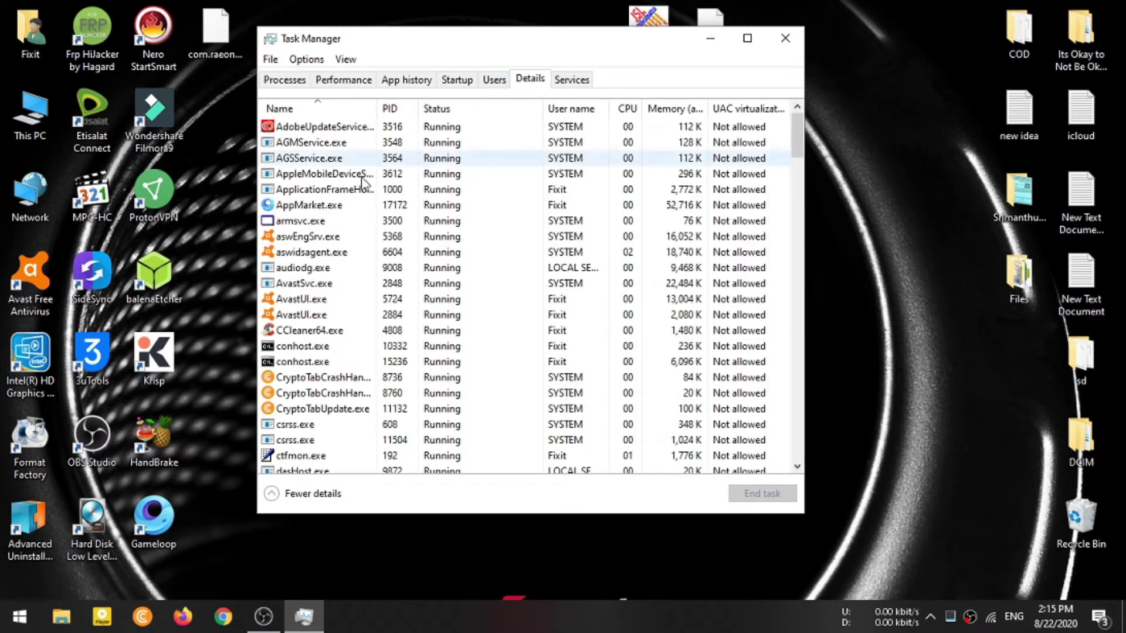
pyautogui.rightClick(326, 208)
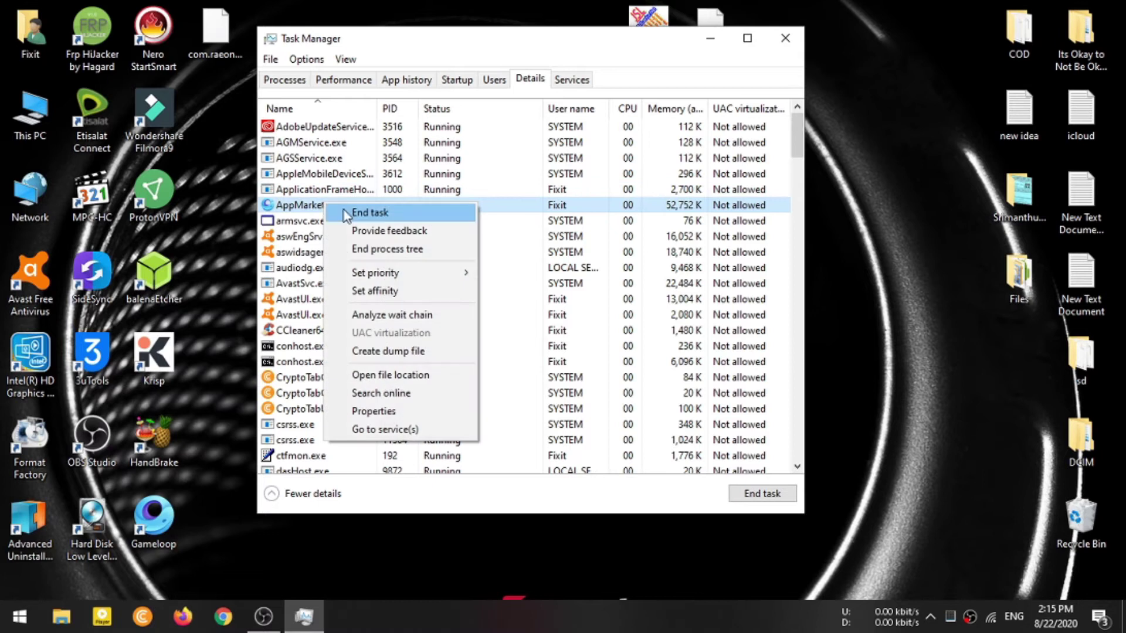
pyautogui.moveTo(376, 276)
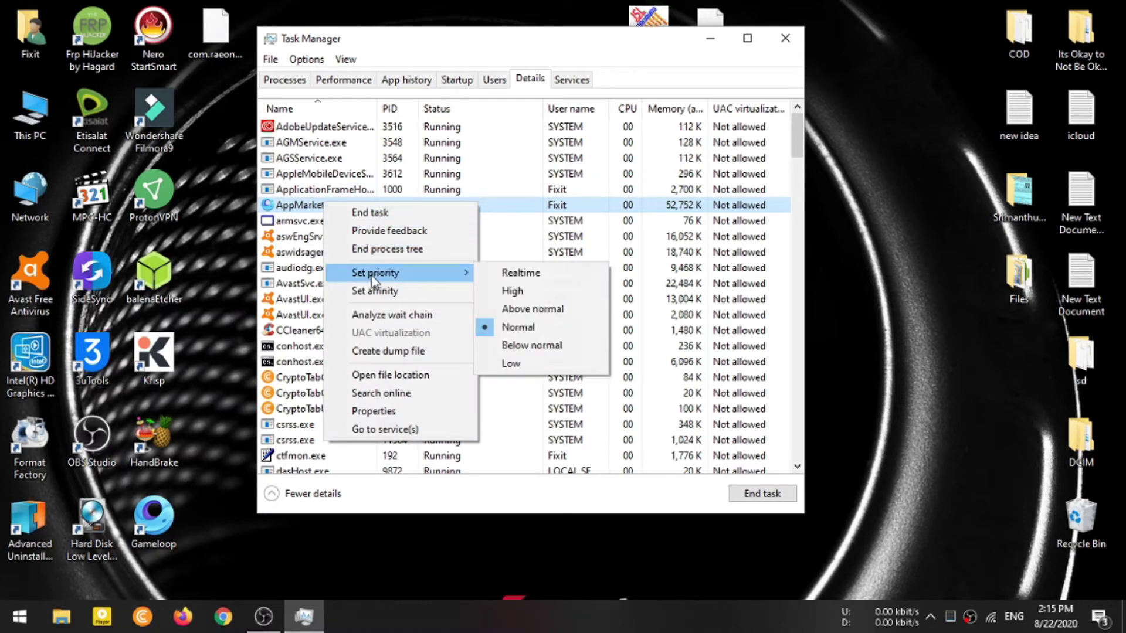
pyautogui.click(522, 291)
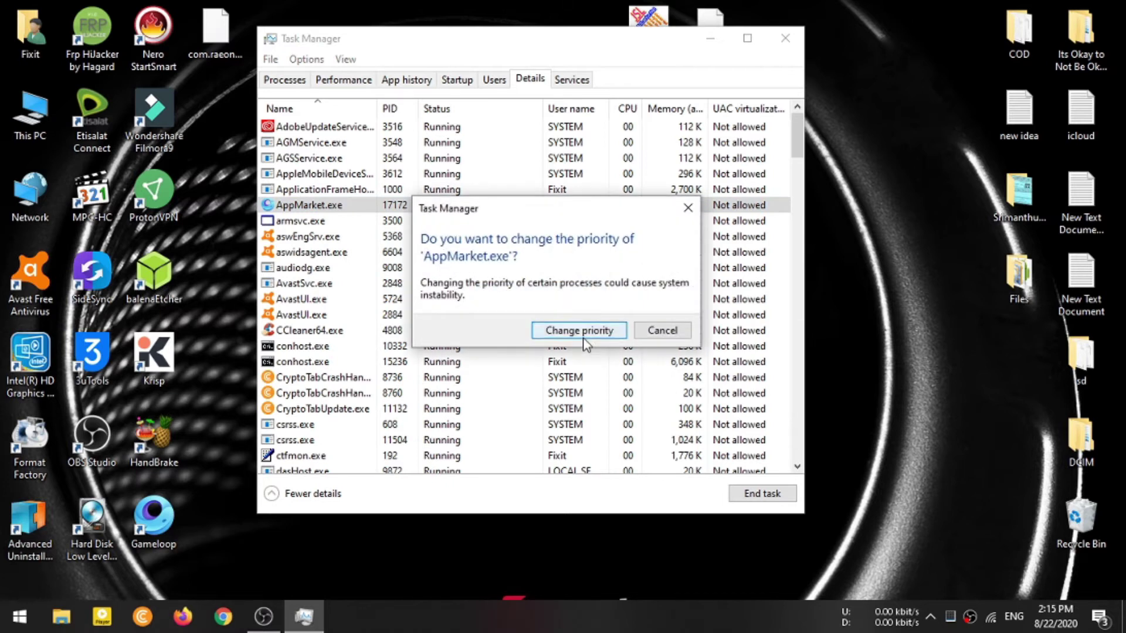
pyautogui.click(584, 332)
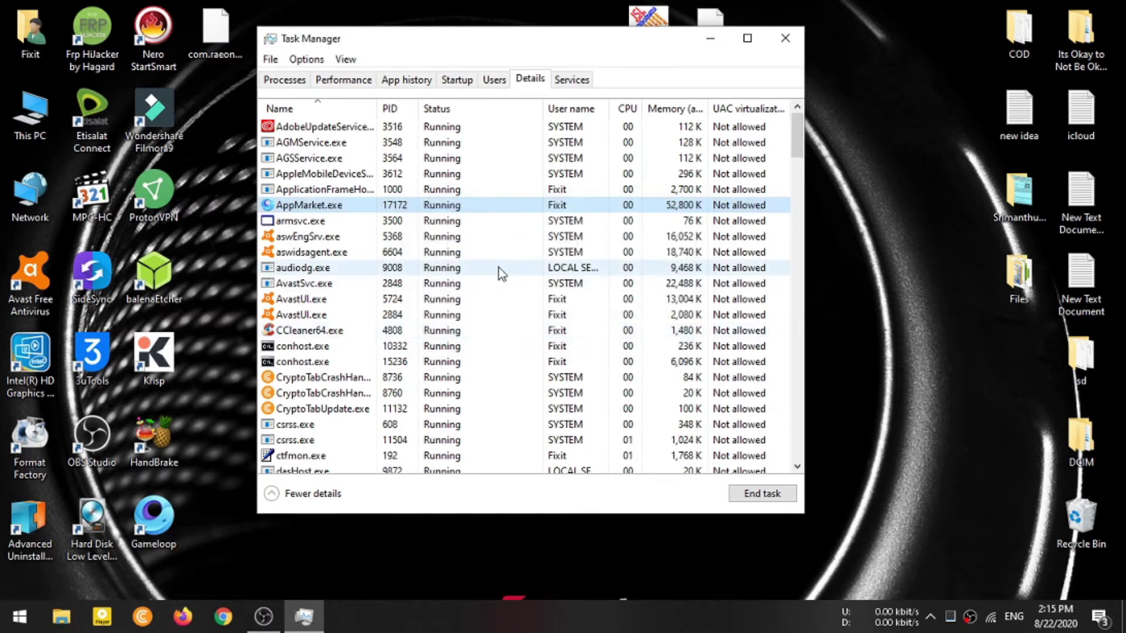
# Step: Disable fullscreen optimizations in the compatibility properties of AppMarket.exe, apply the change, and close Task Manager
pyautogui.rightClick(354, 205)
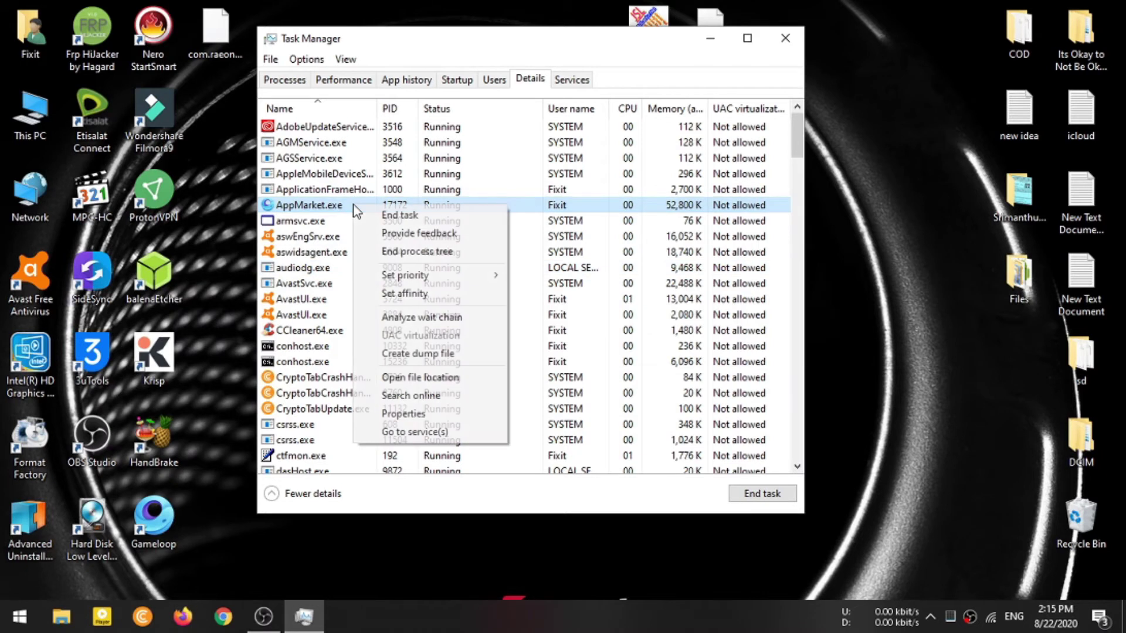
pyautogui.click(414, 416)
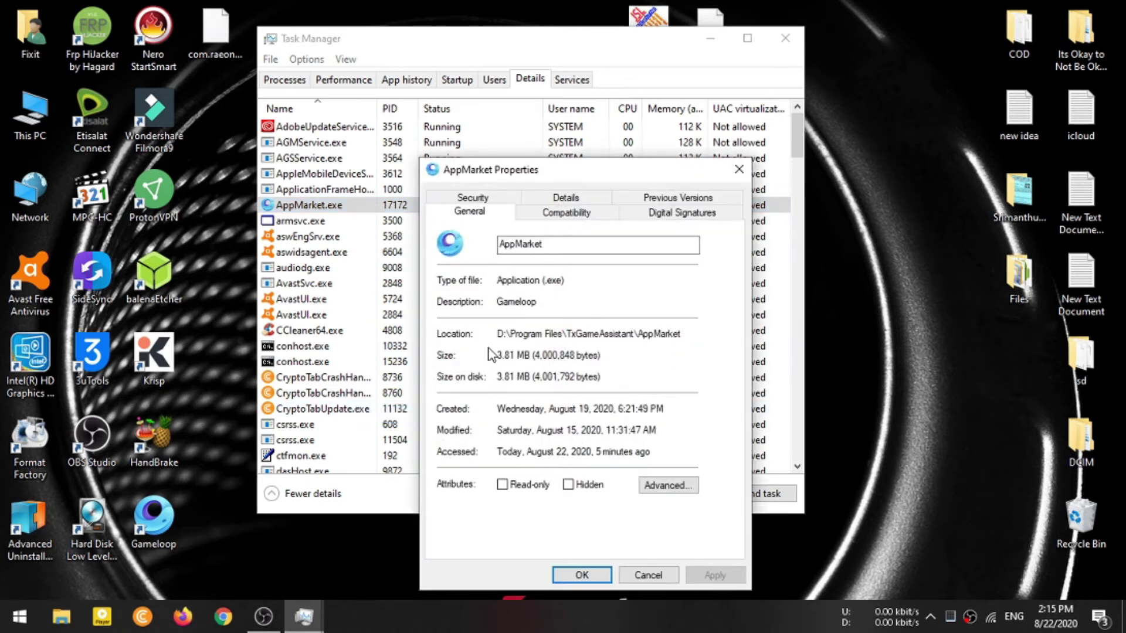
pyautogui.click(578, 211)
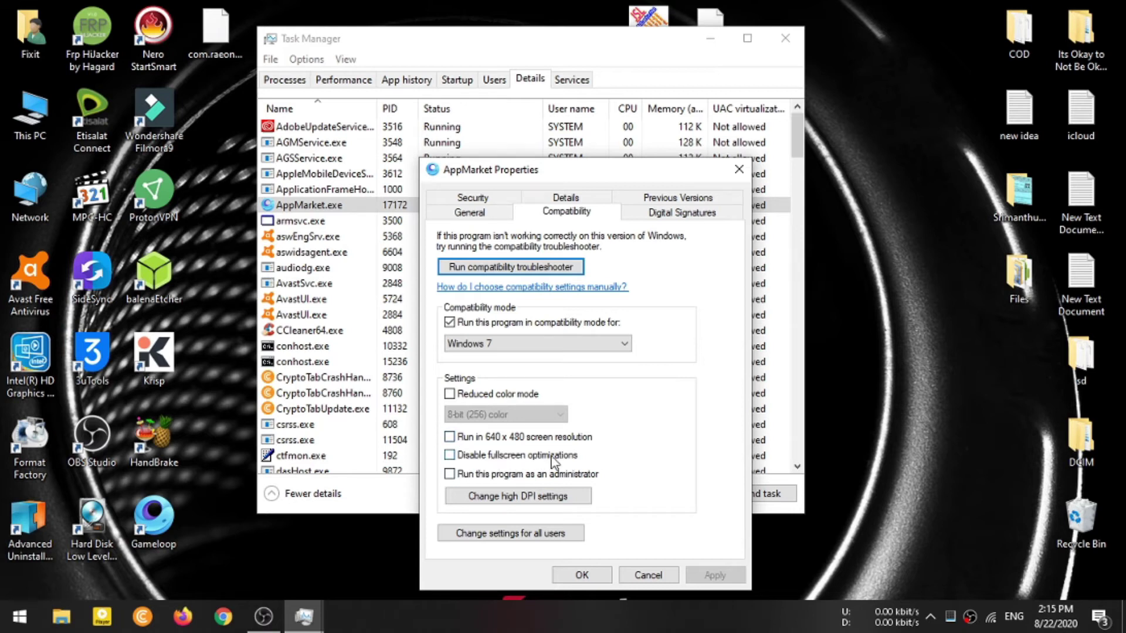
pyautogui.click(449, 457)
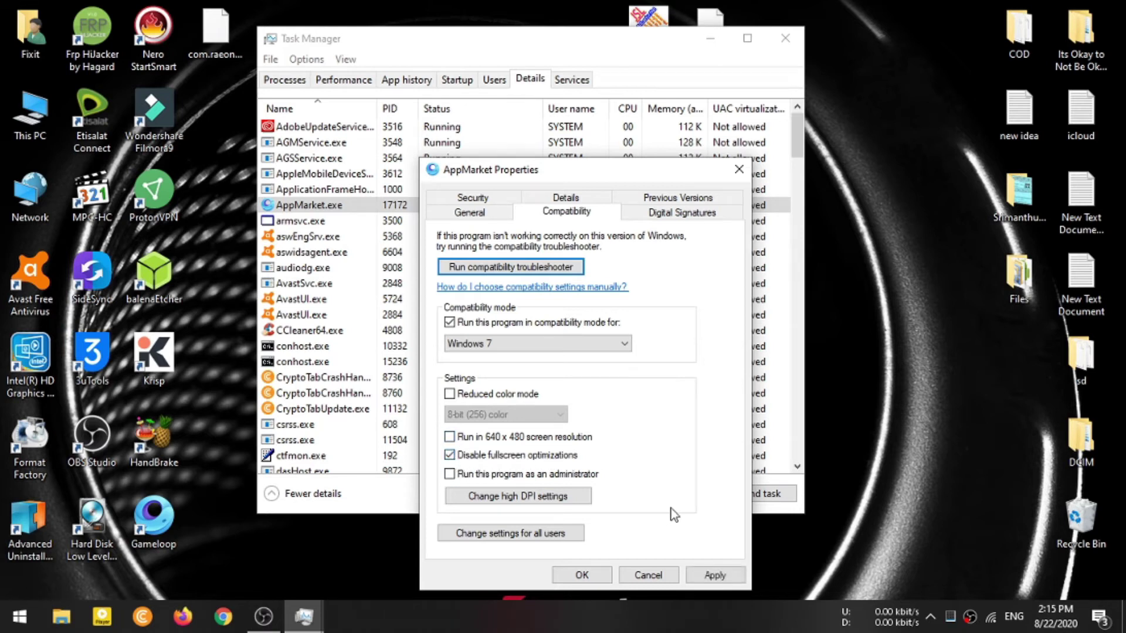
pyautogui.click(712, 576)
pyautogui.click(599, 579)
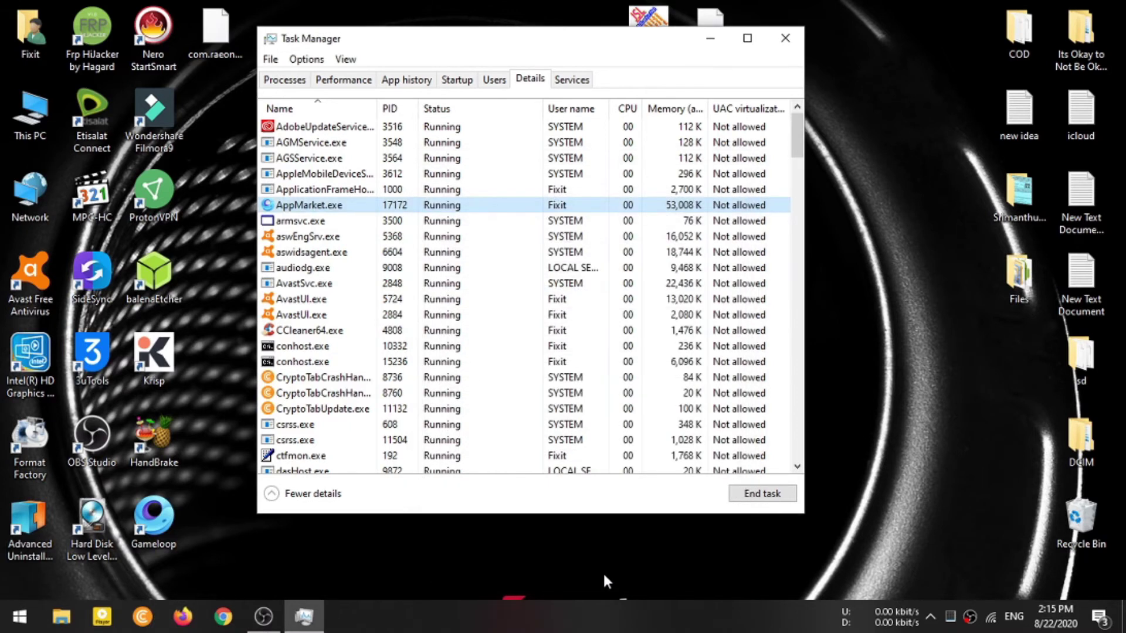
pyautogui.click(786, 39)
# Step: Quit the GameLoop instance still running in the background and relaunch GameLoop
pyautogui.click(949, 616)
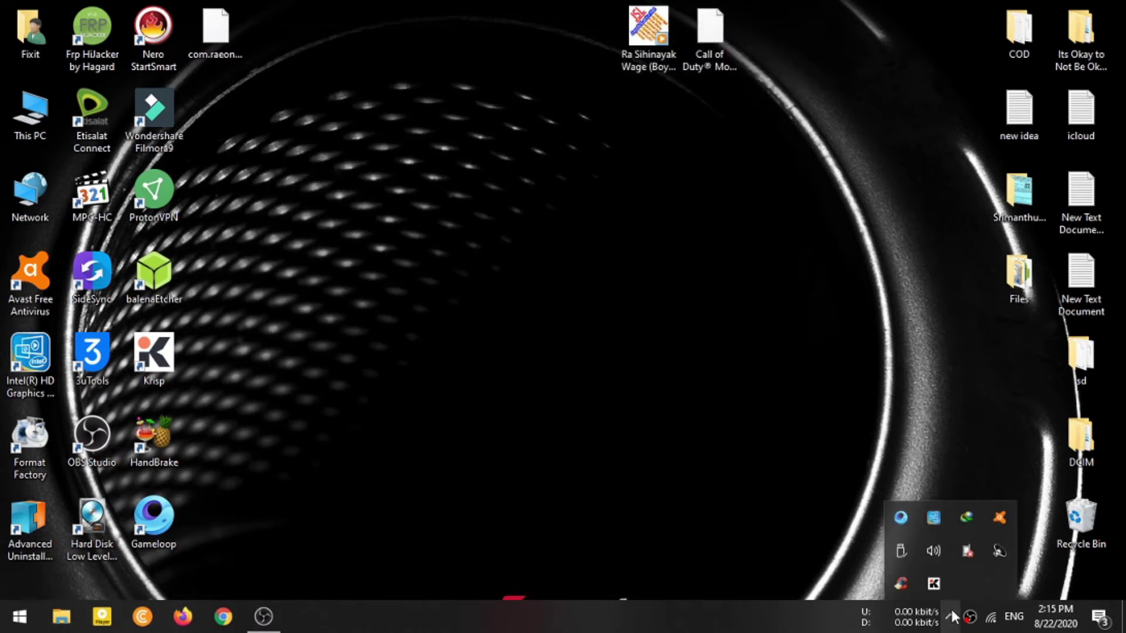
pyautogui.rightClick(909, 528)
pyautogui.click(931, 509)
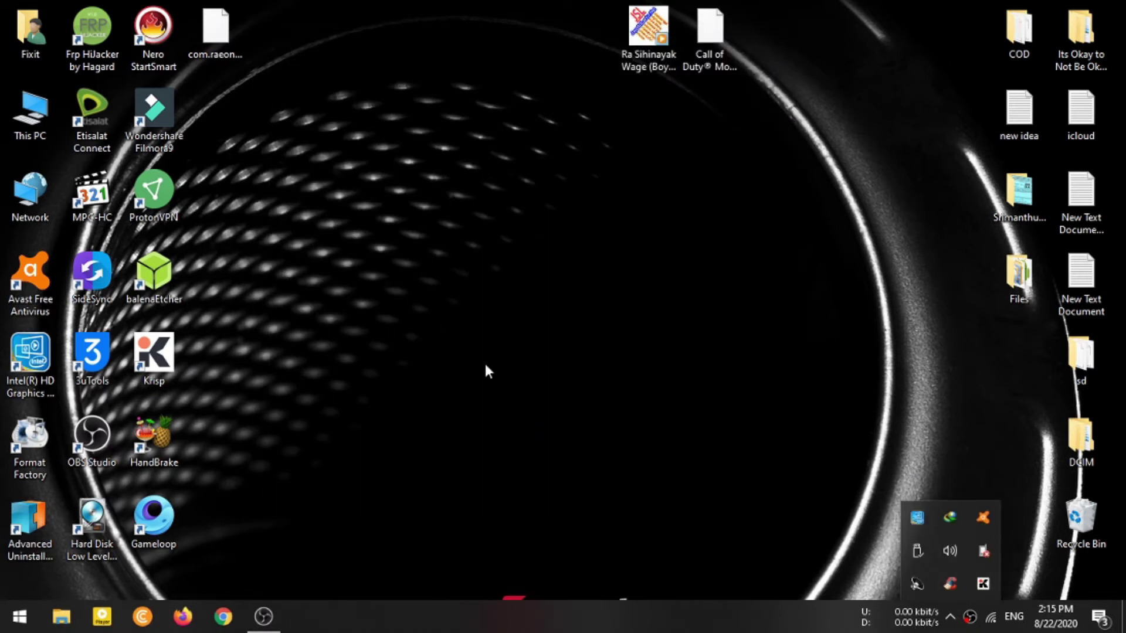
pyautogui.doubleClick(176, 538)
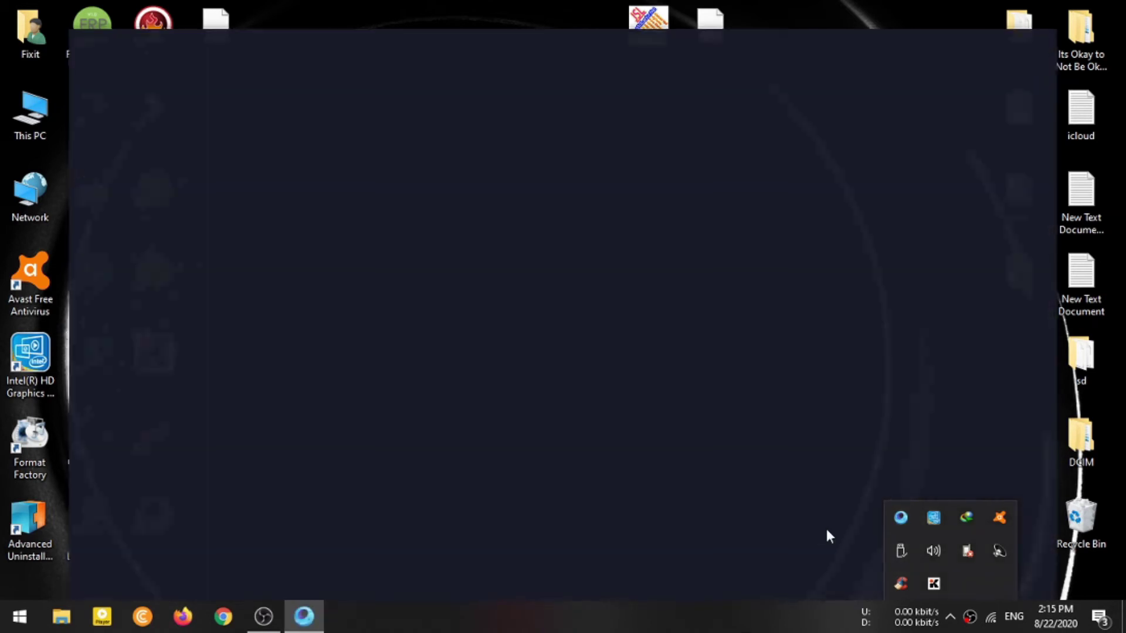
pyautogui.moveTo(540, 88); pyautogui.dragTo(527, 58)
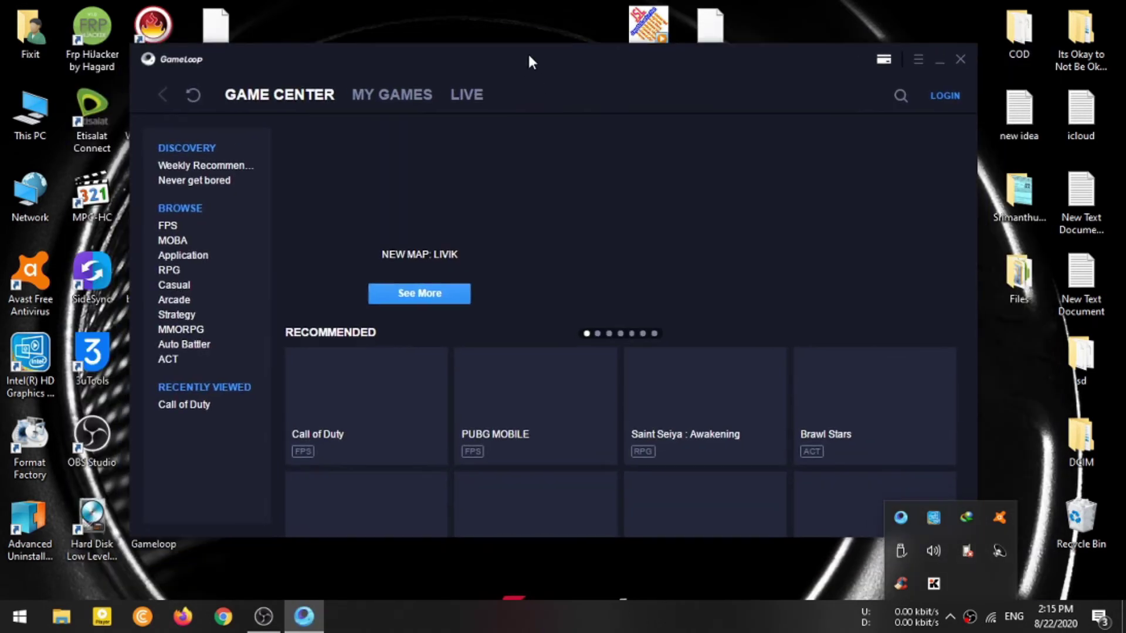
# Step: Open the recently viewed Call of Duty game page and start the game in full screen
pyautogui.click(212, 403)
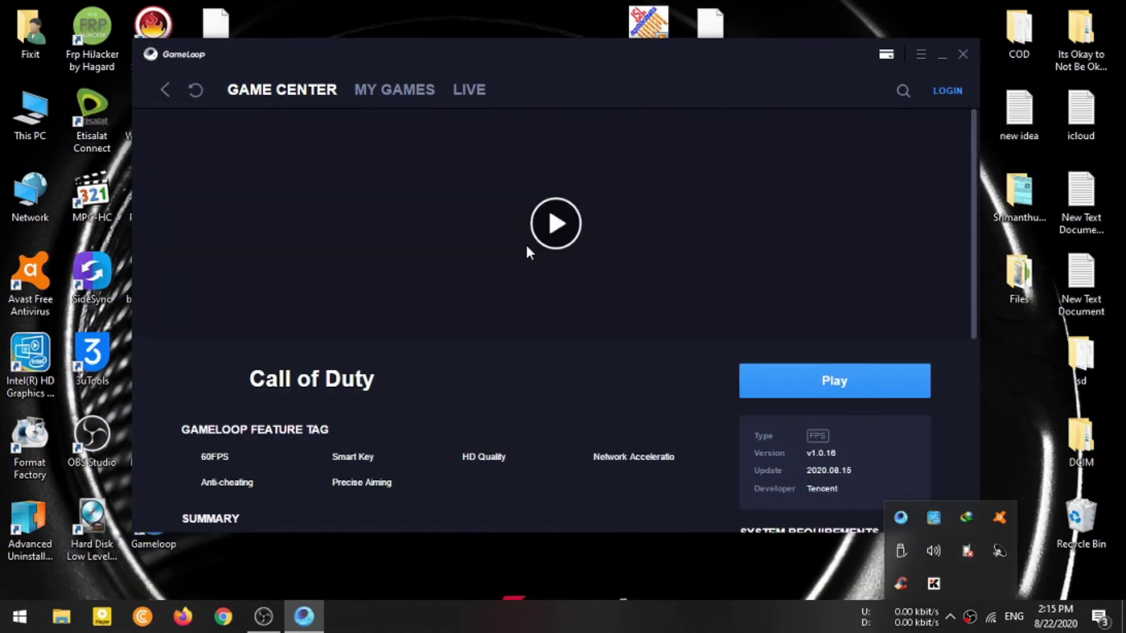
pyautogui.moveTo(531, 57); pyautogui.dragTo(556, 51)
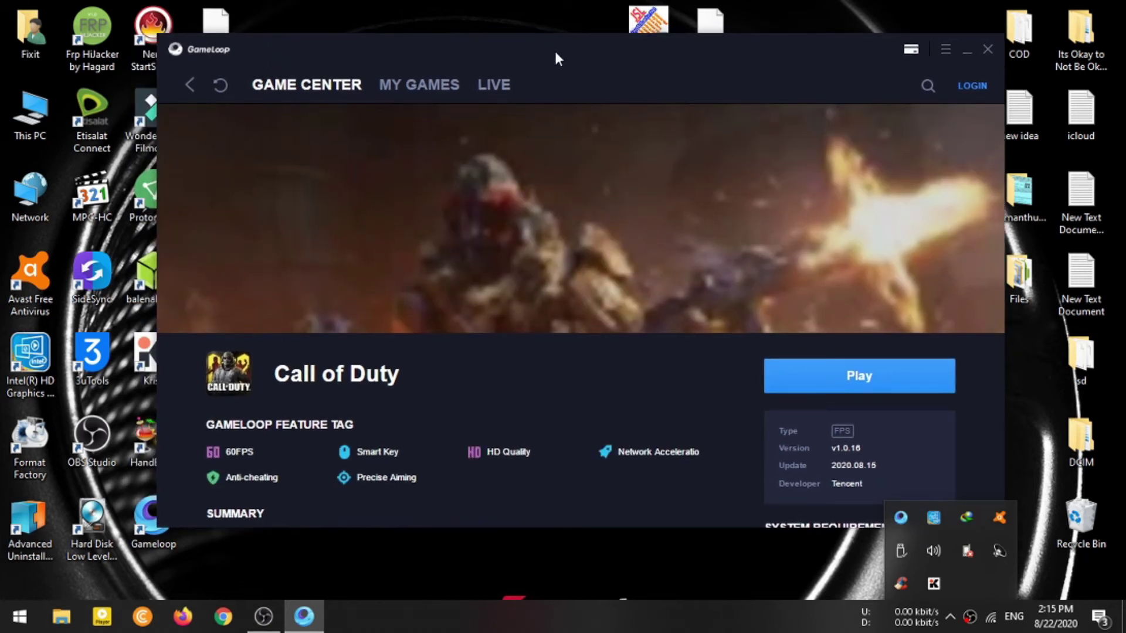
pyautogui.click(855, 380)
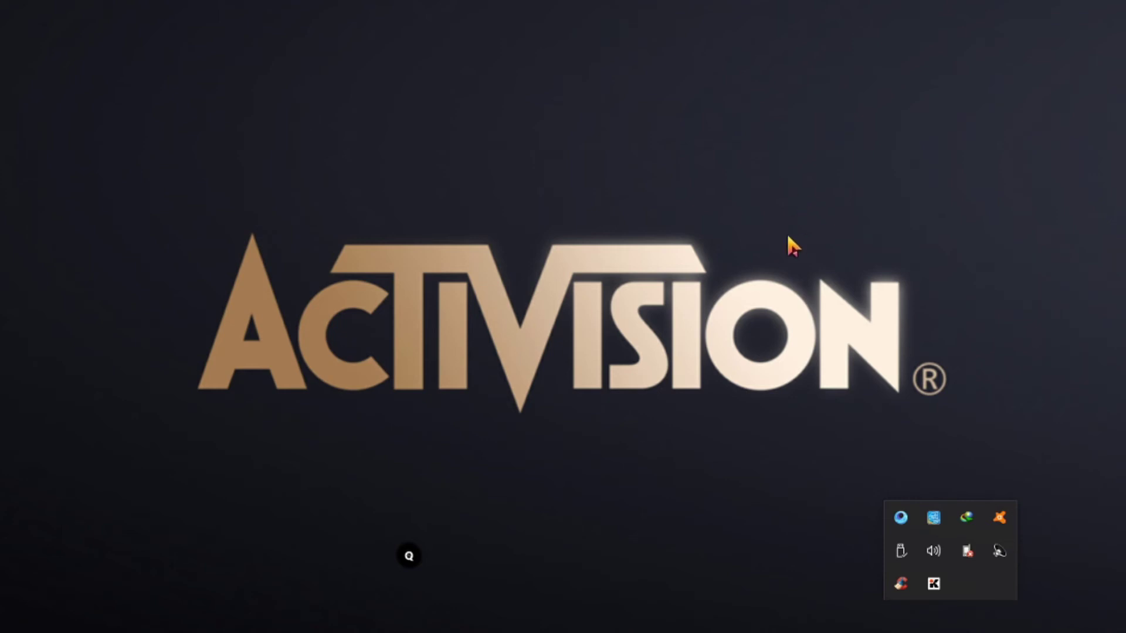
pyautogui.press('F11')
pyautogui.press('F11')
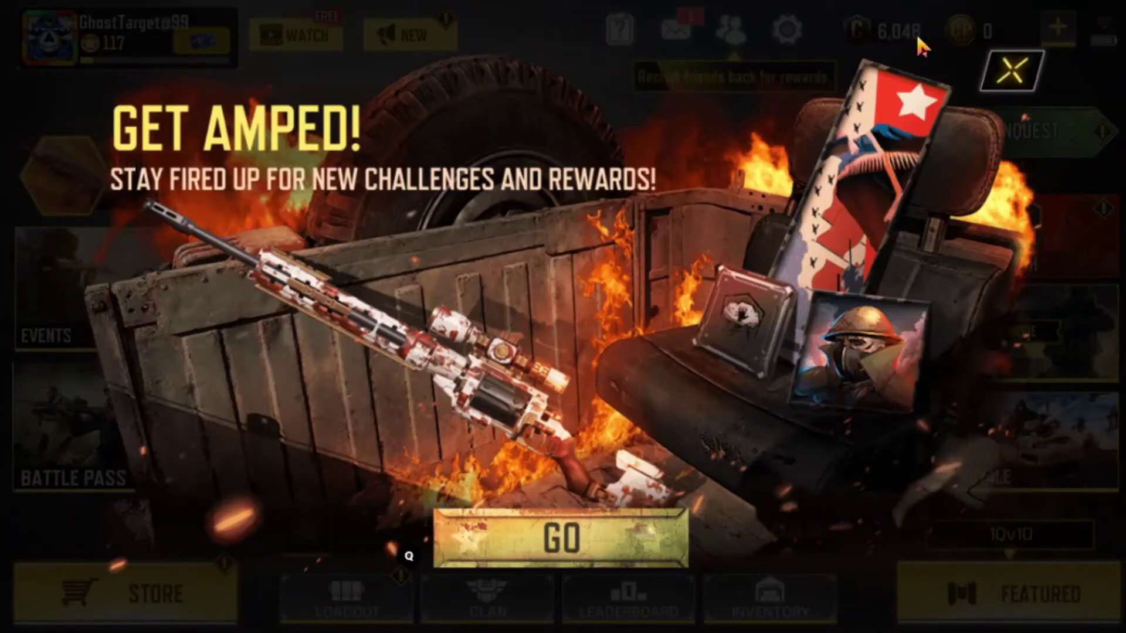
# Step: Dismiss the Get Amped promotion to reach the game lobby
pyautogui.click(1005, 72)
pyautogui.click(991, 88)
pyautogui.click(975, 87)
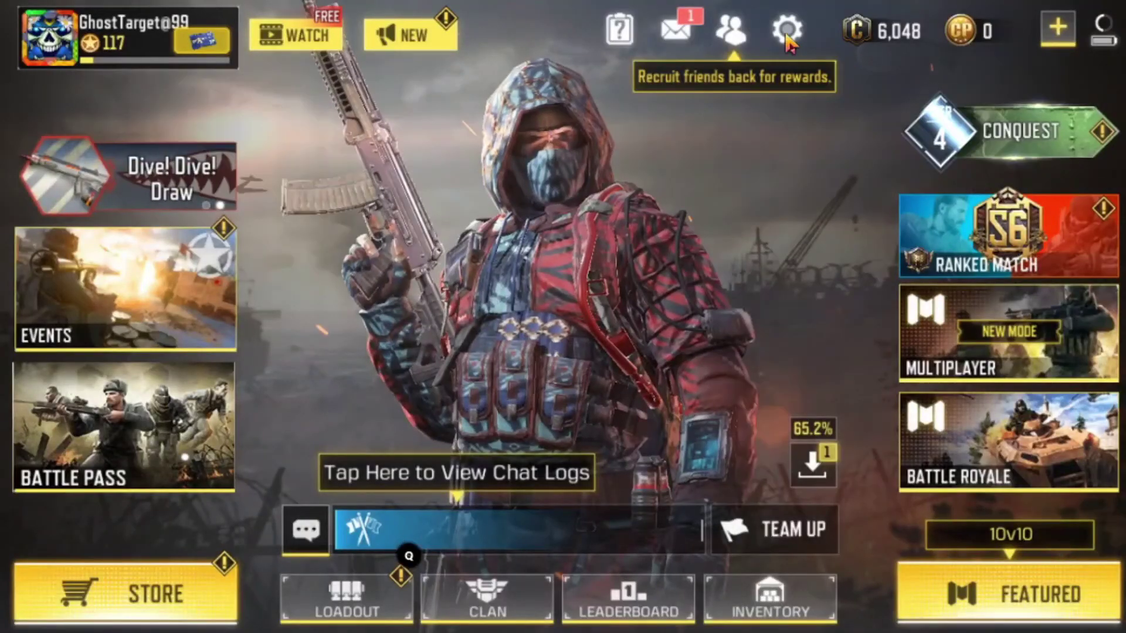
# Step: Set both the graphic quality and the frame rate to Low in the game's graphics settings
pyautogui.click(787, 29)
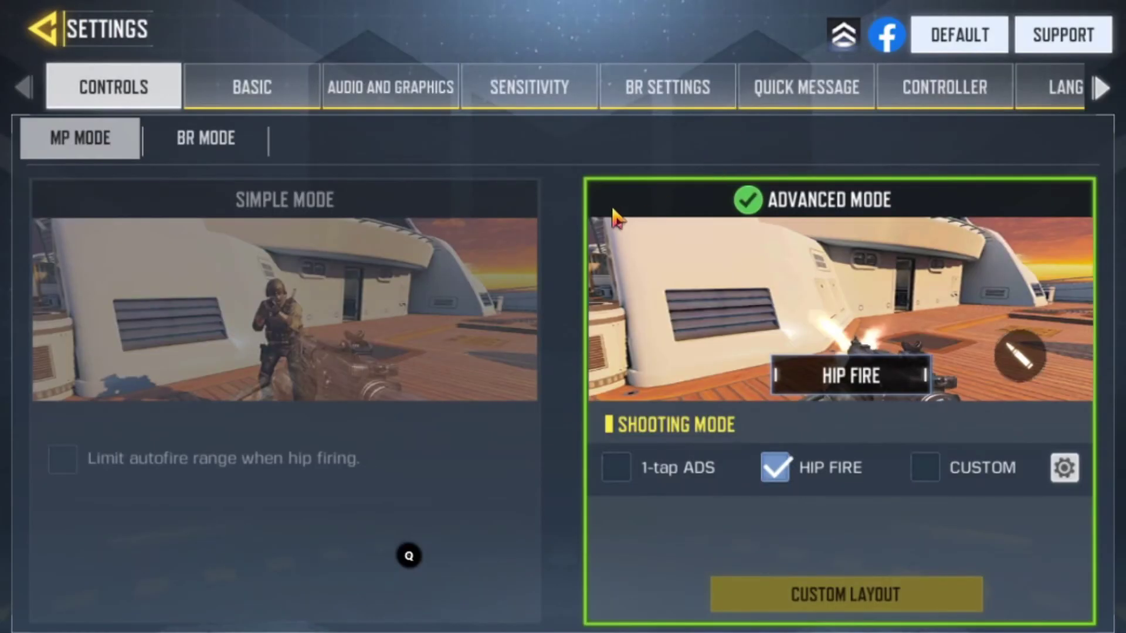
pyautogui.click(392, 102)
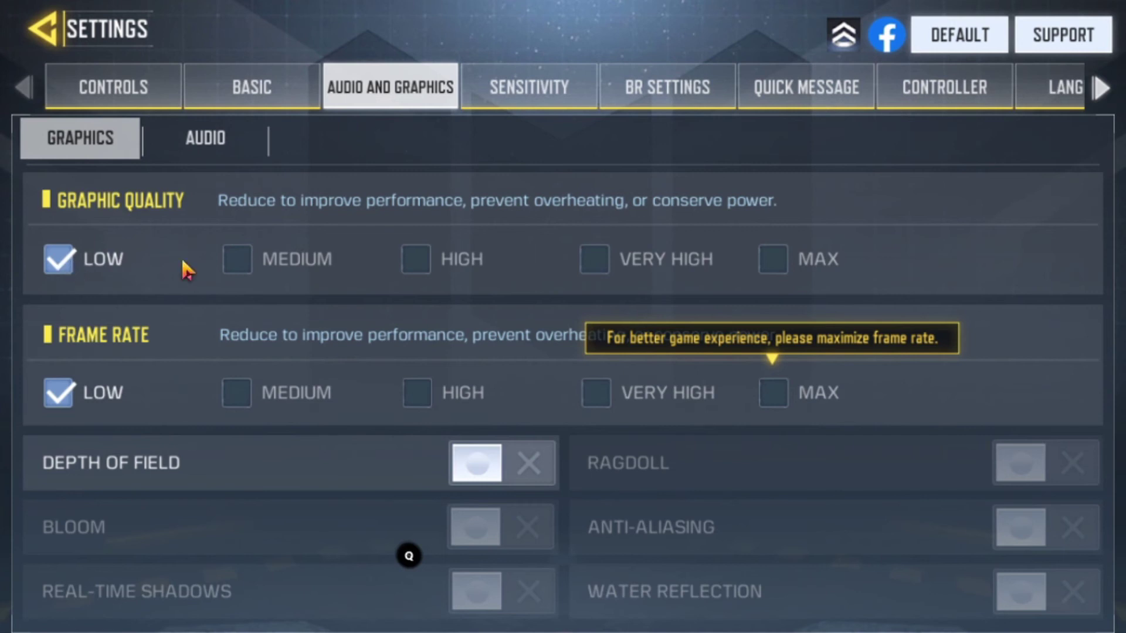
pyautogui.click(276, 265)
pyautogui.click(89, 259)
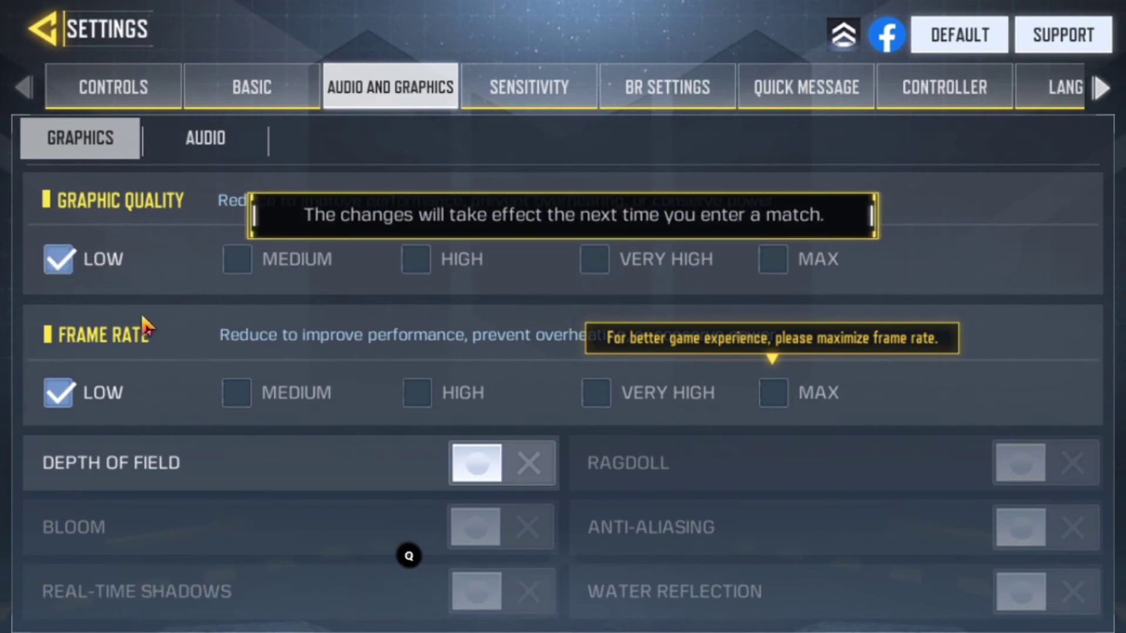
pyautogui.click(264, 391)
pyautogui.click(91, 394)
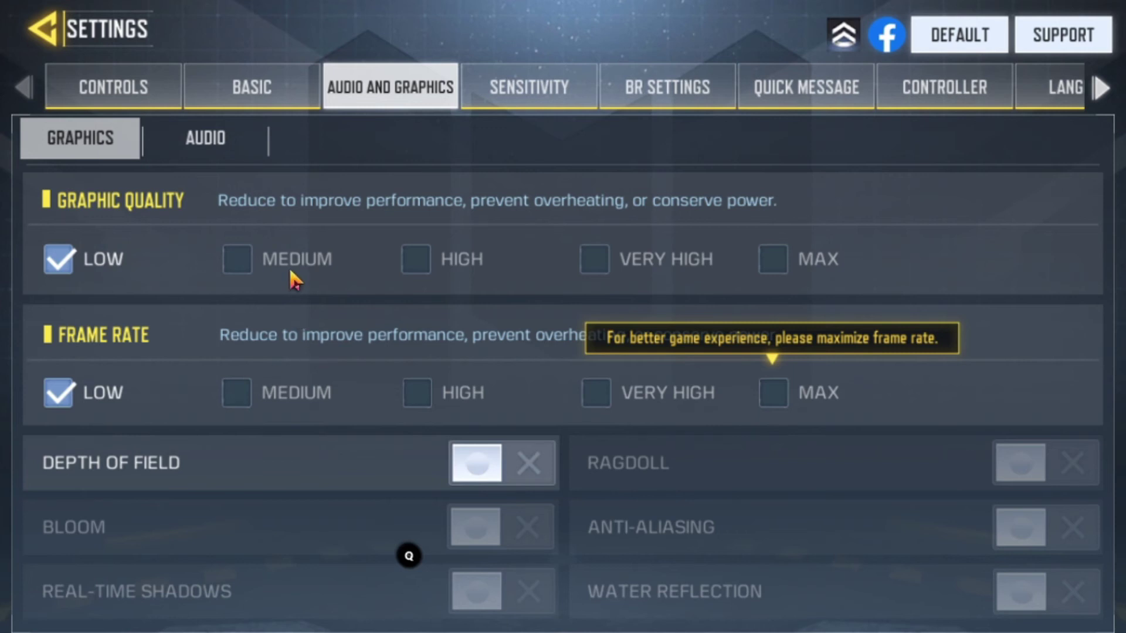
# Step: Review the multiplayer sensitivity settings, including the tactical scope, firing and gyroscope sensitivities
pyautogui.click(516, 91)
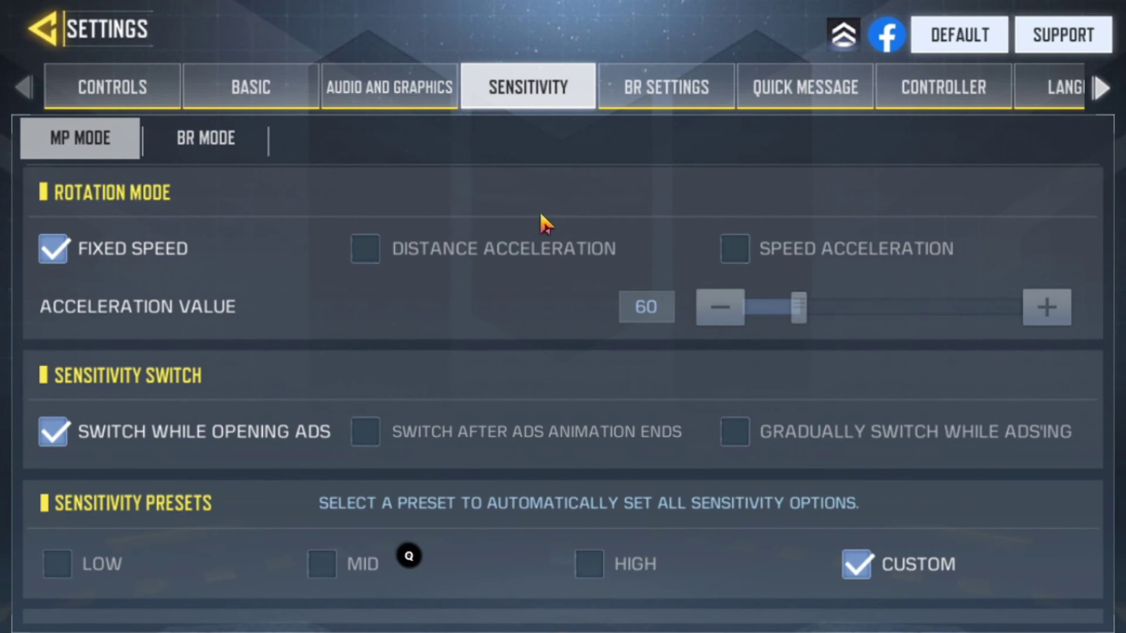
pyautogui.scroll(-10, 546, 223)
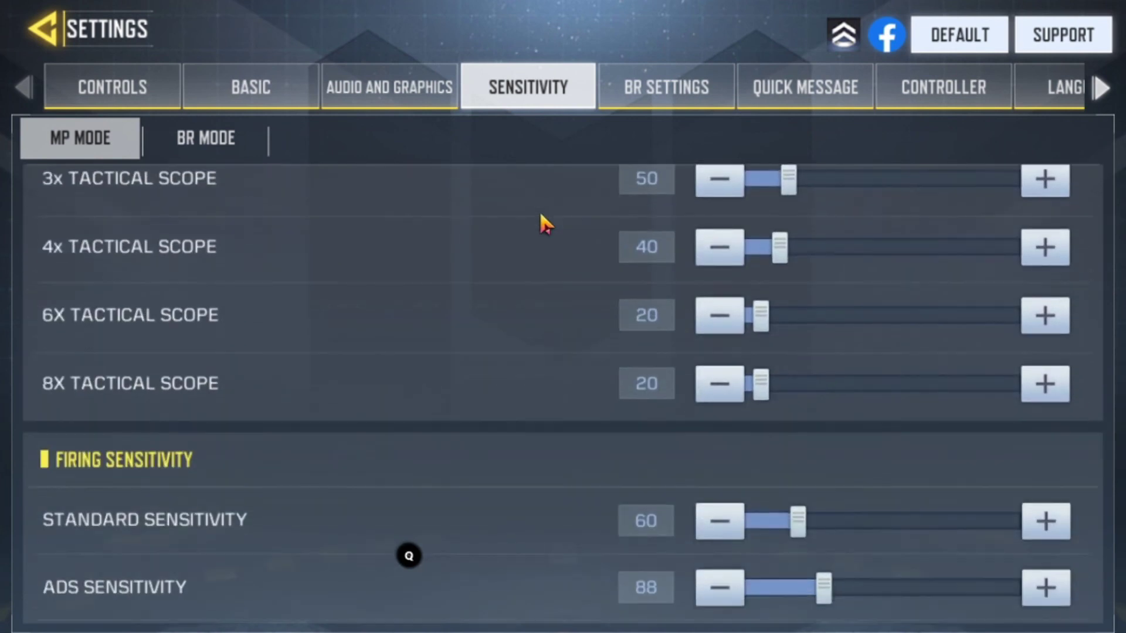
pyautogui.scroll(-10, 545, 223)
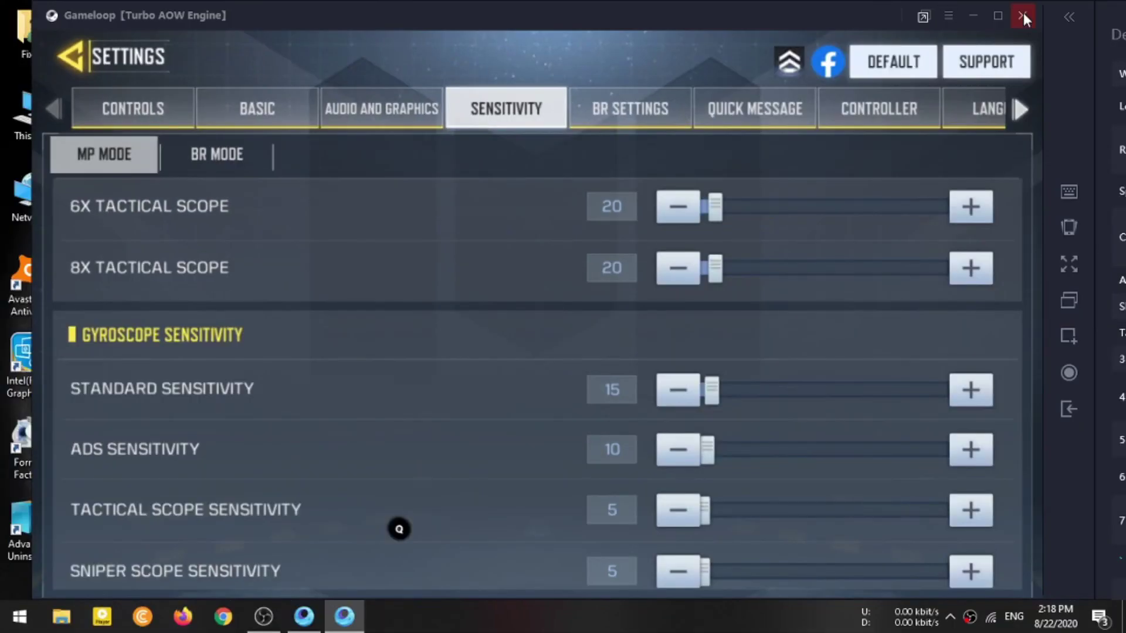
# Step: Exit Call of Duty with confirmation and close the GameLoop game center
pyautogui.click(1023, 15)
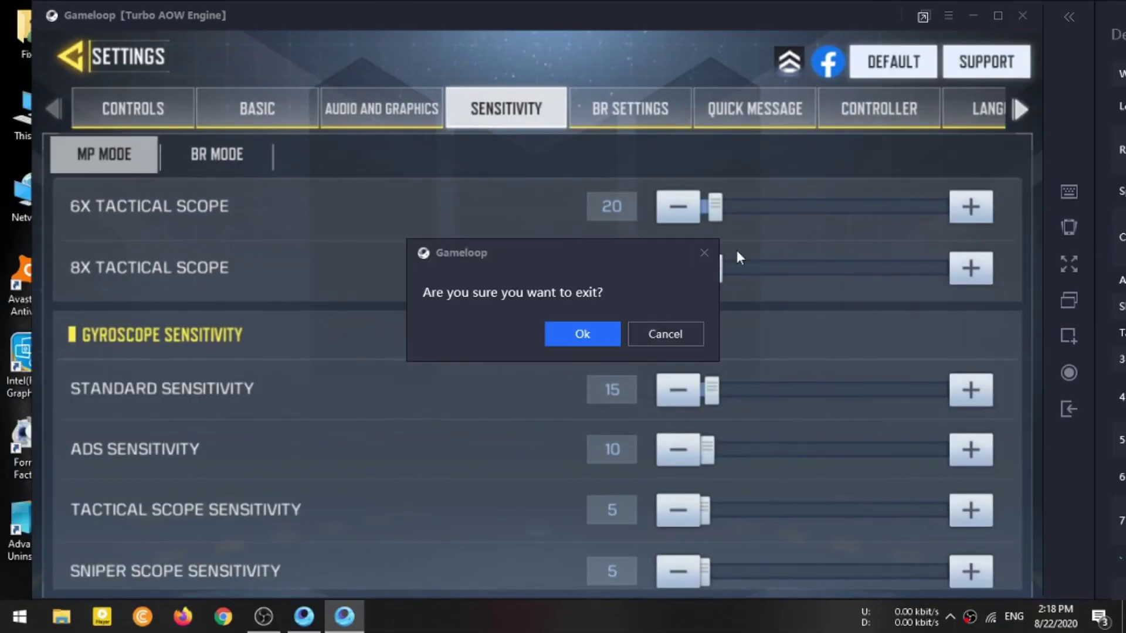
pyautogui.click(582, 334)
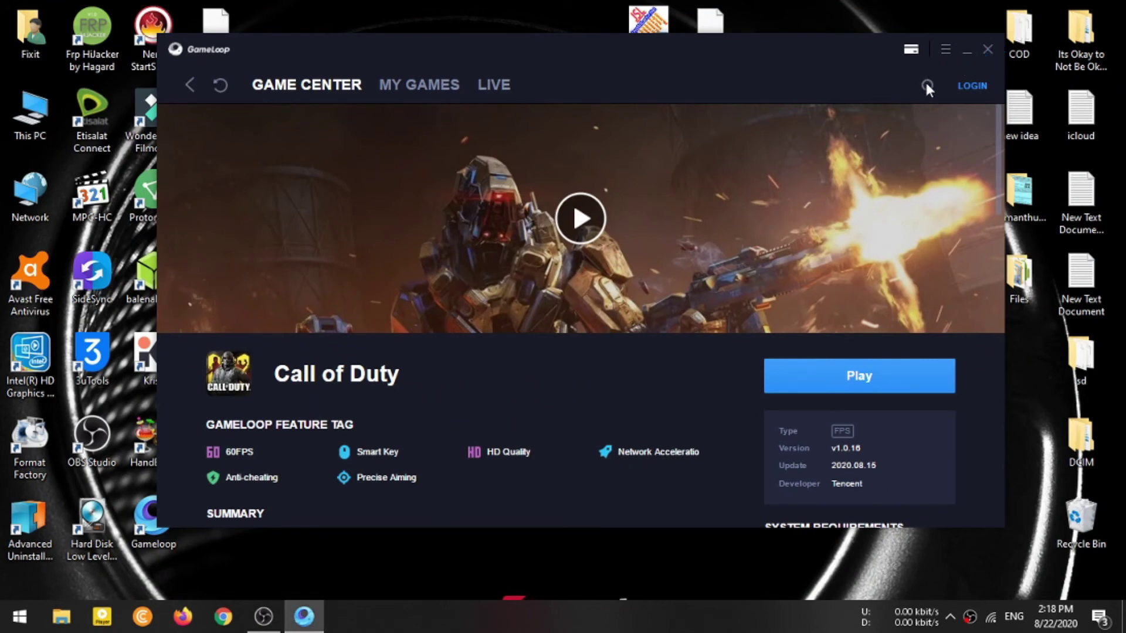
pyautogui.click(988, 49)
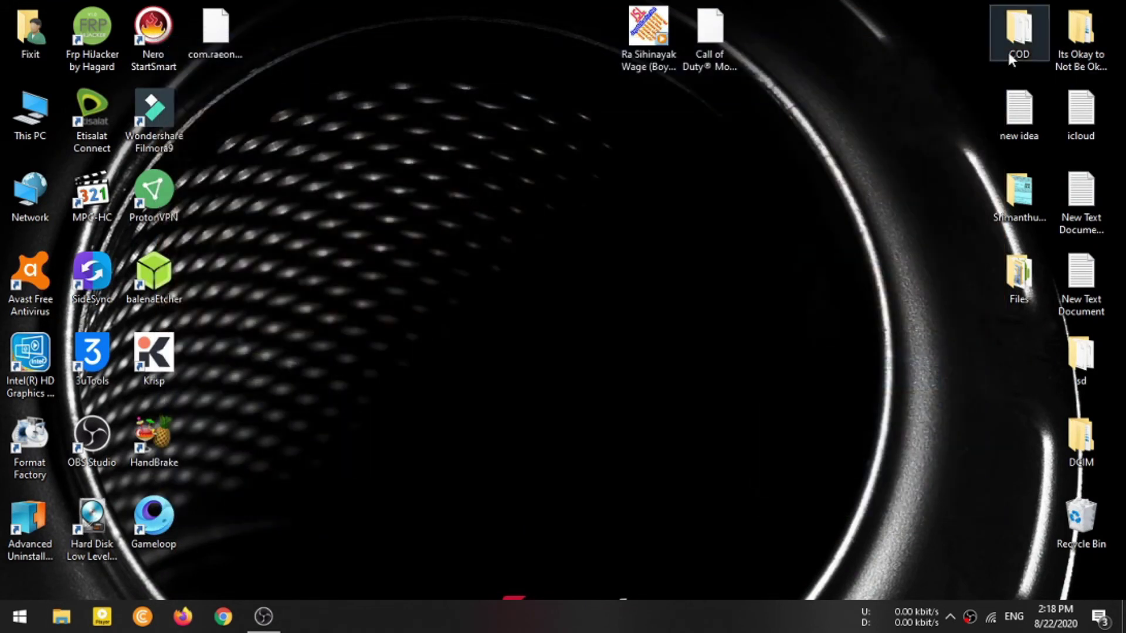
# Step: Open the Windows virtual memory settings through this PC's advanced system properties and performance options
pyautogui.rightClick(24, 122)
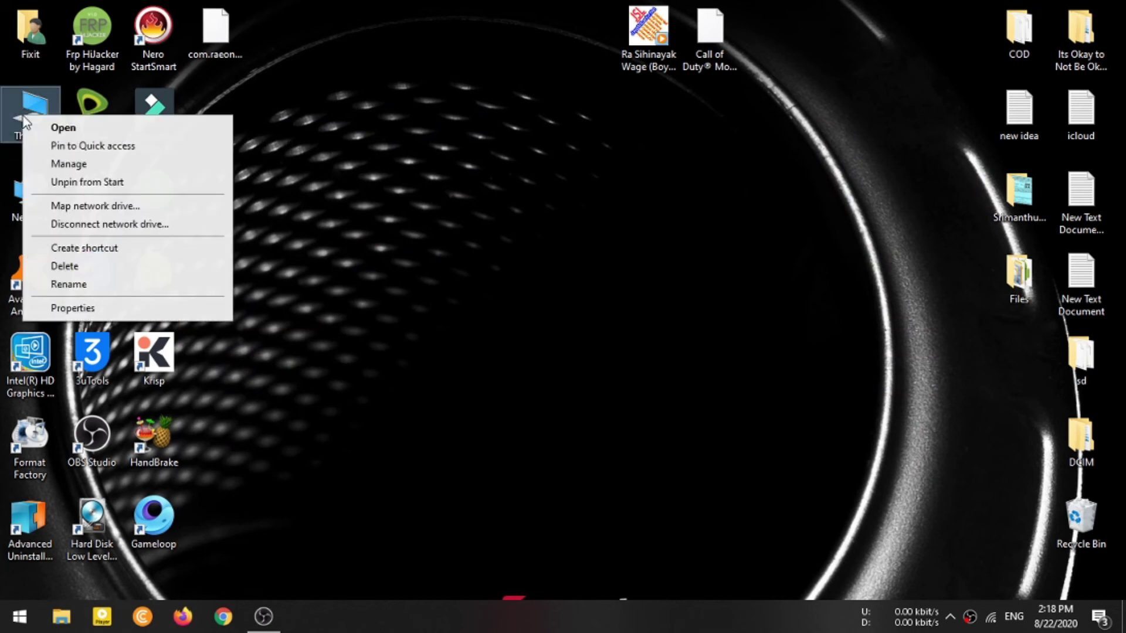
pyautogui.click(73, 309)
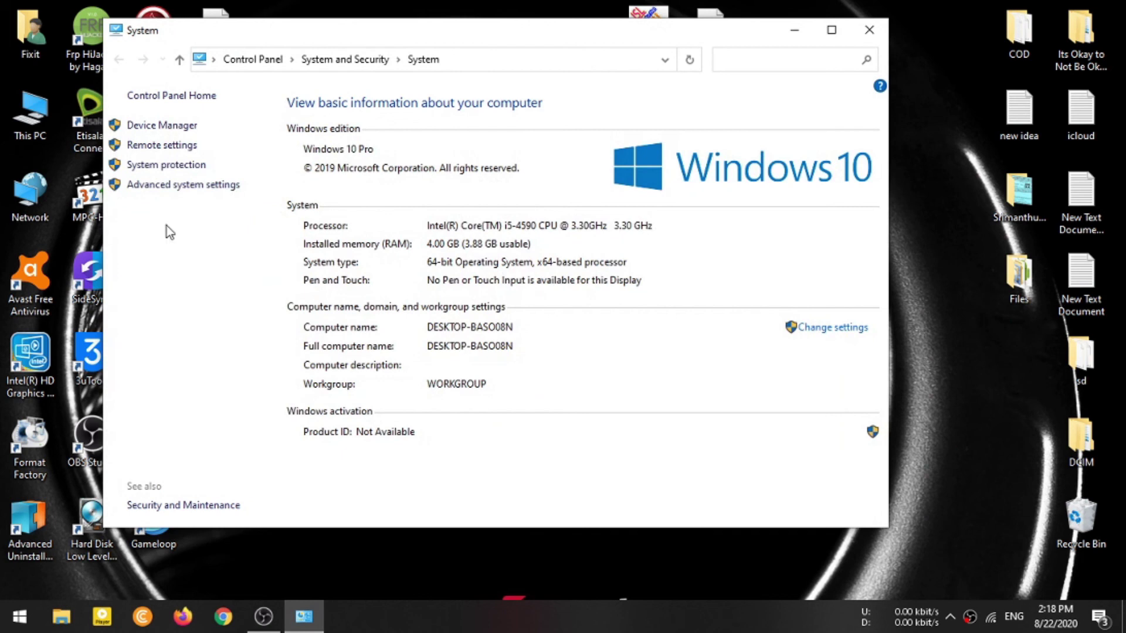
pyautogui.click(192, 183)
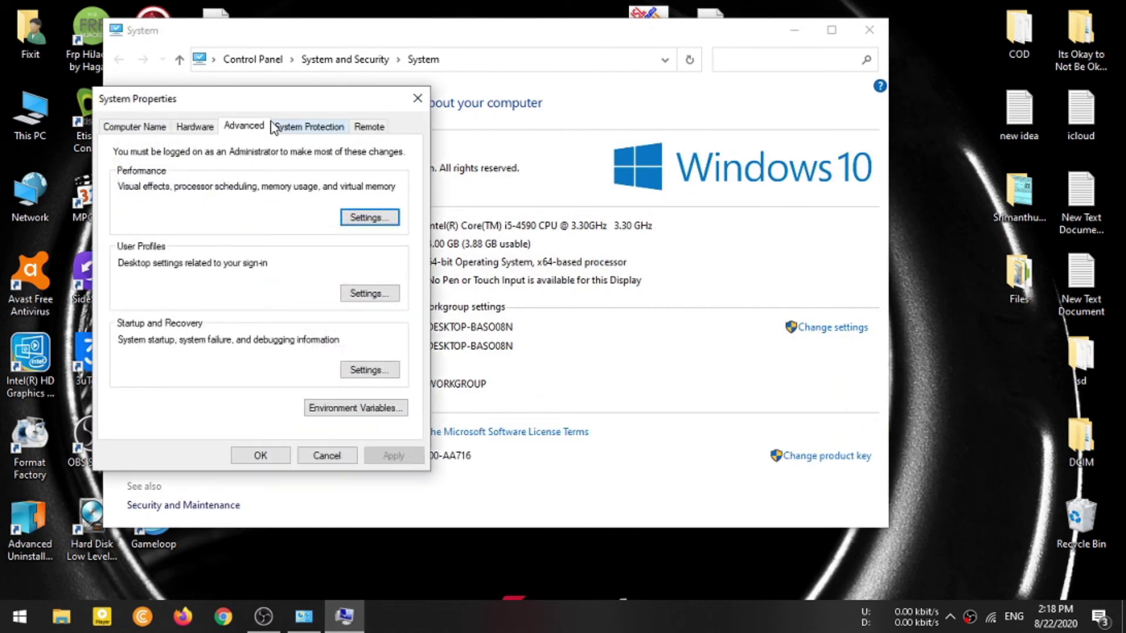
pyautogui.click(390, 221)
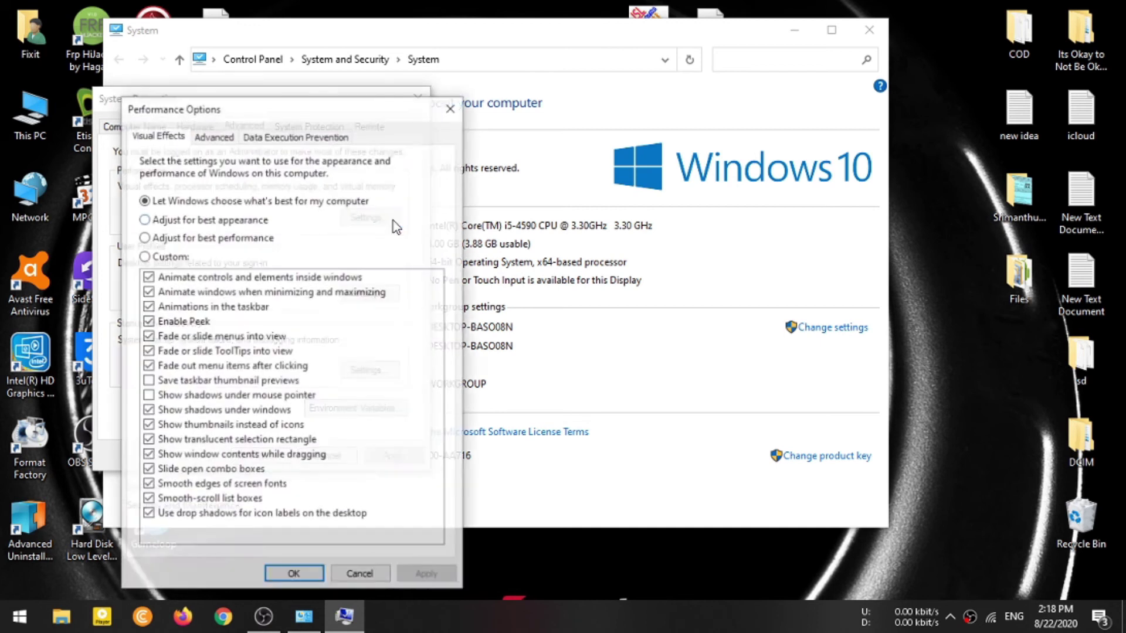
pyautogui.click(280, 140)
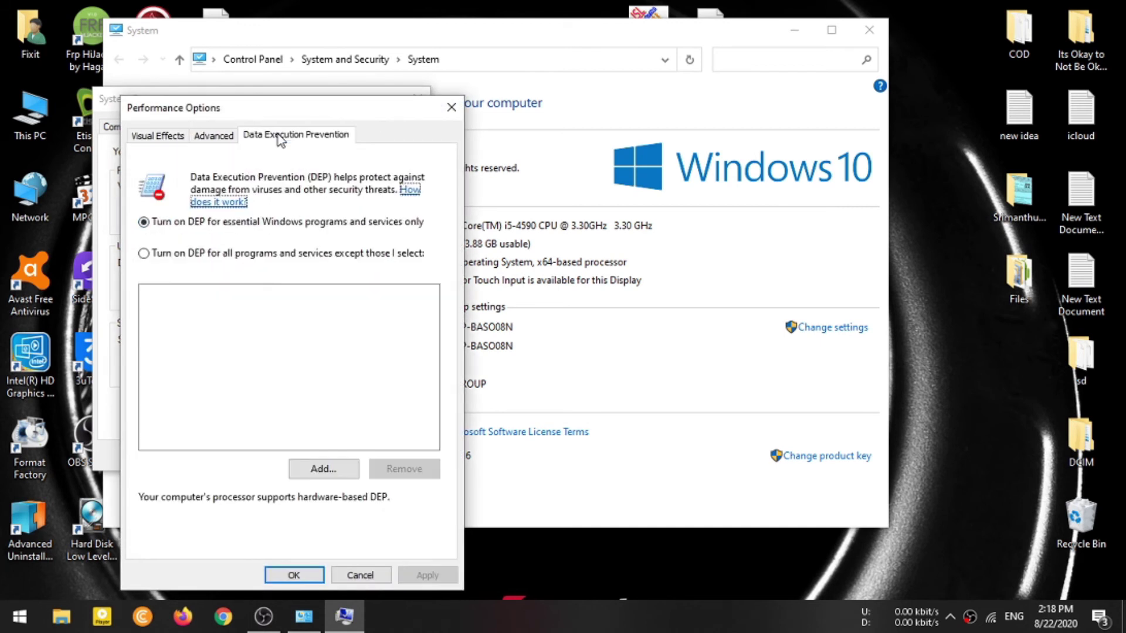
pyautogui.click(229, 140)
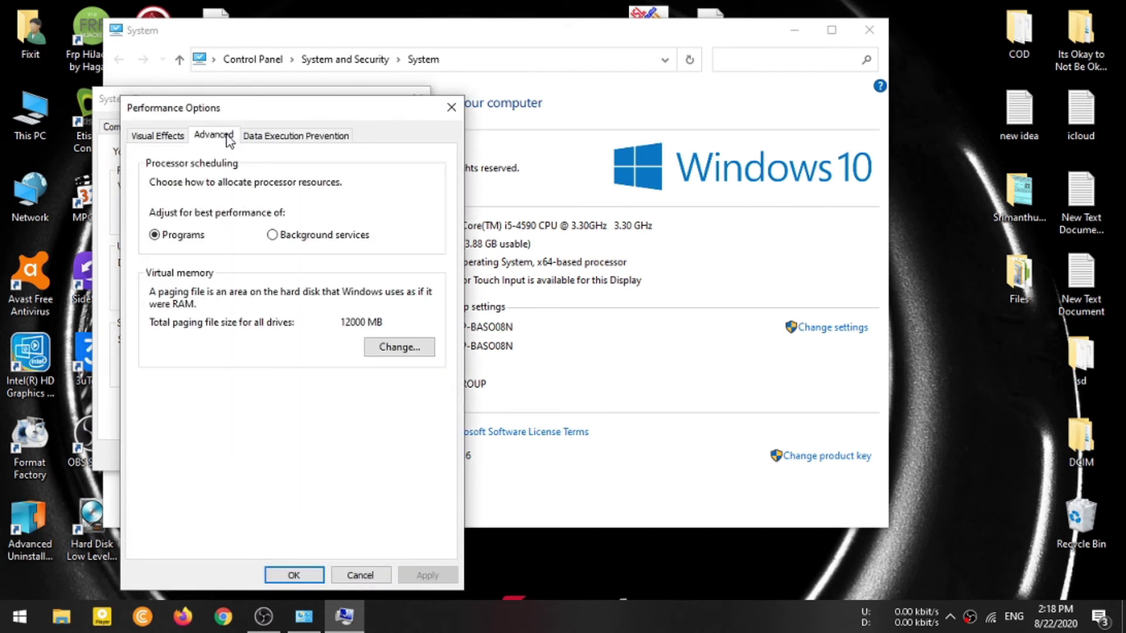
pyautogui.click(400, 347)
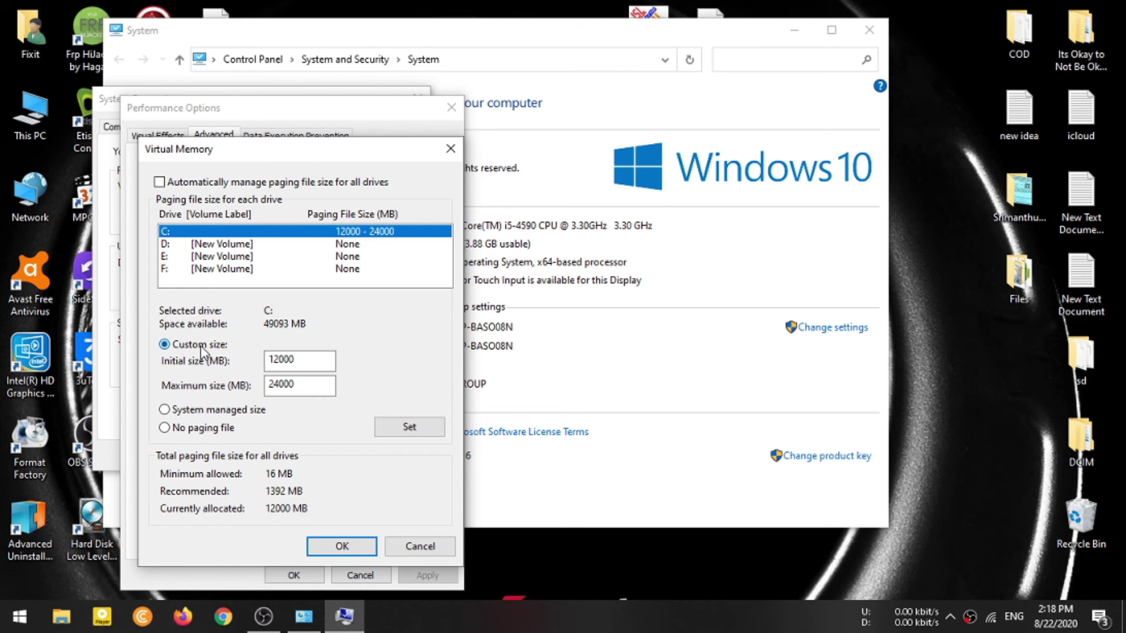
# Step: Apply a custom paging file on drive C with initial size 12000 MB and maximum size 24000 MB, and close the system windows
pyautogui.moveTo(270, 360); pyautogui.dragTo(387, 360)
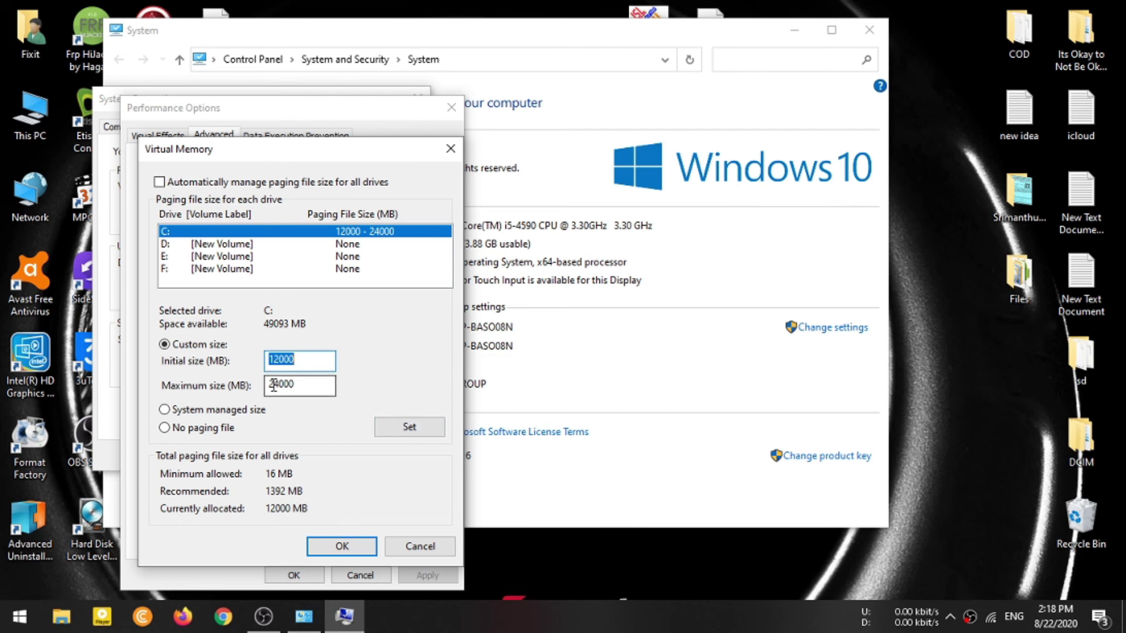
pyautogui.moveTo(272, 386); pyautogui.dragTo(384, 388)
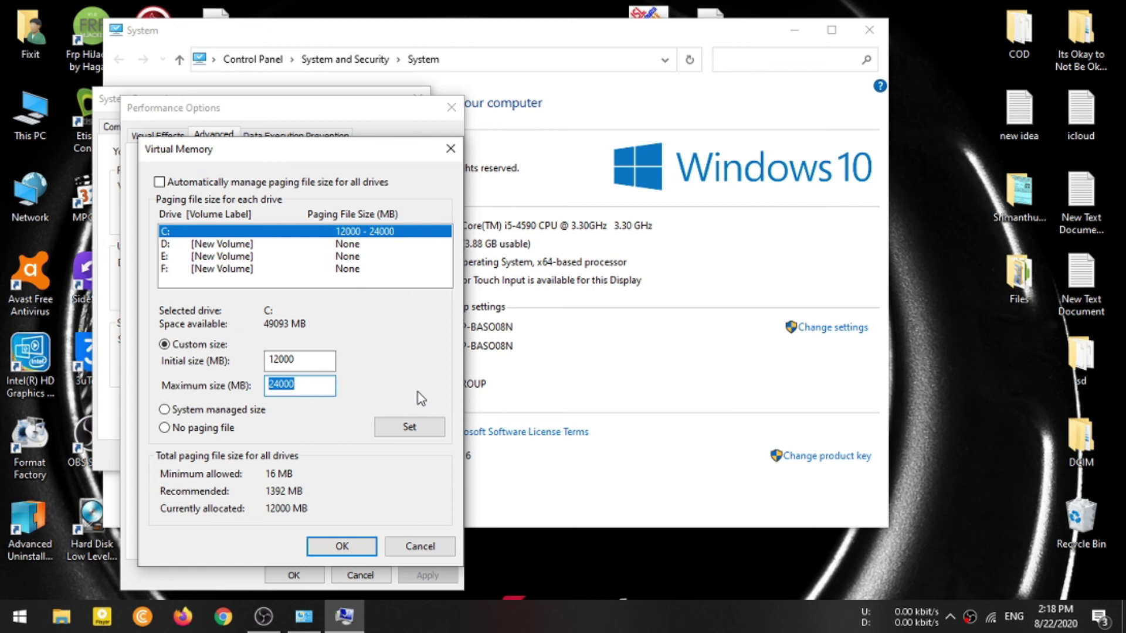
pyautogui.click(415, 434)
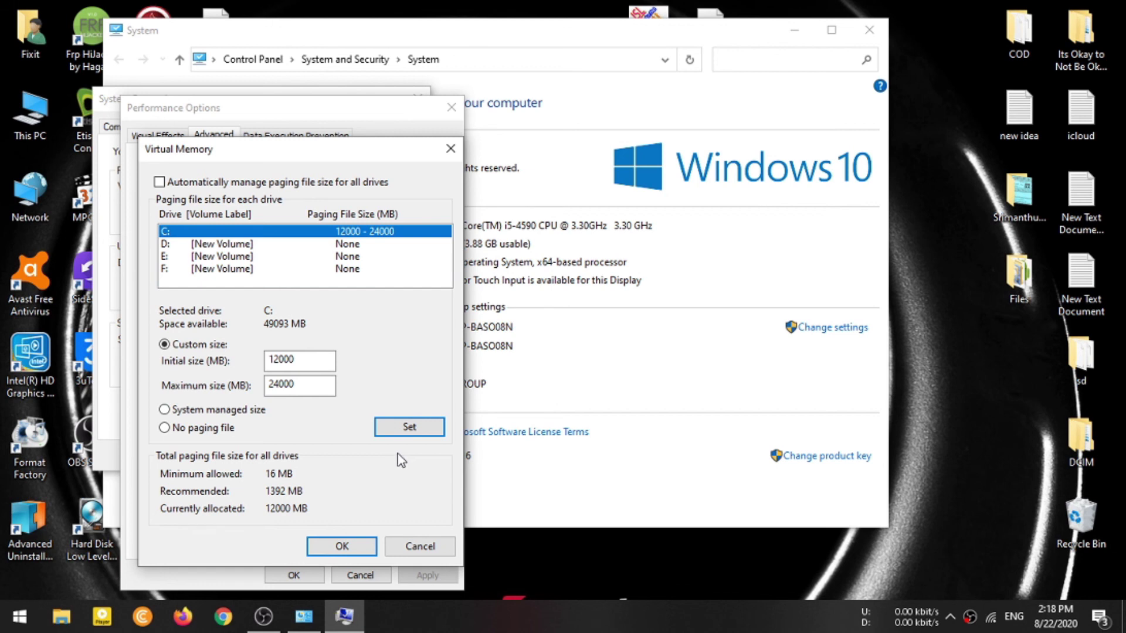
pyautogui.click(350, 545)
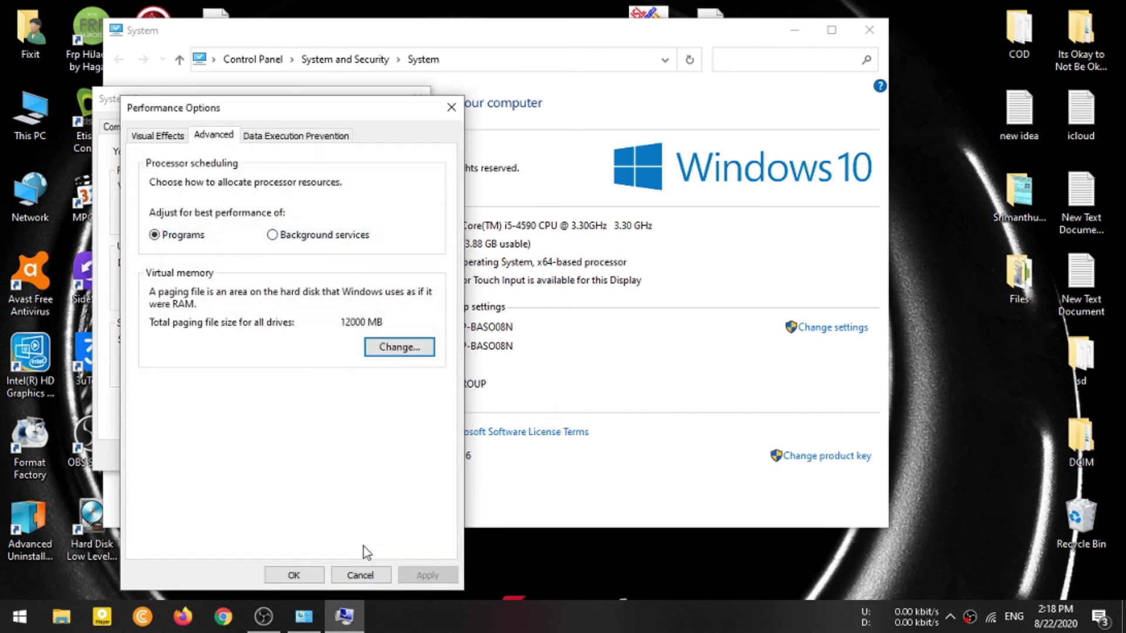
pyautogui.click(304, 573)
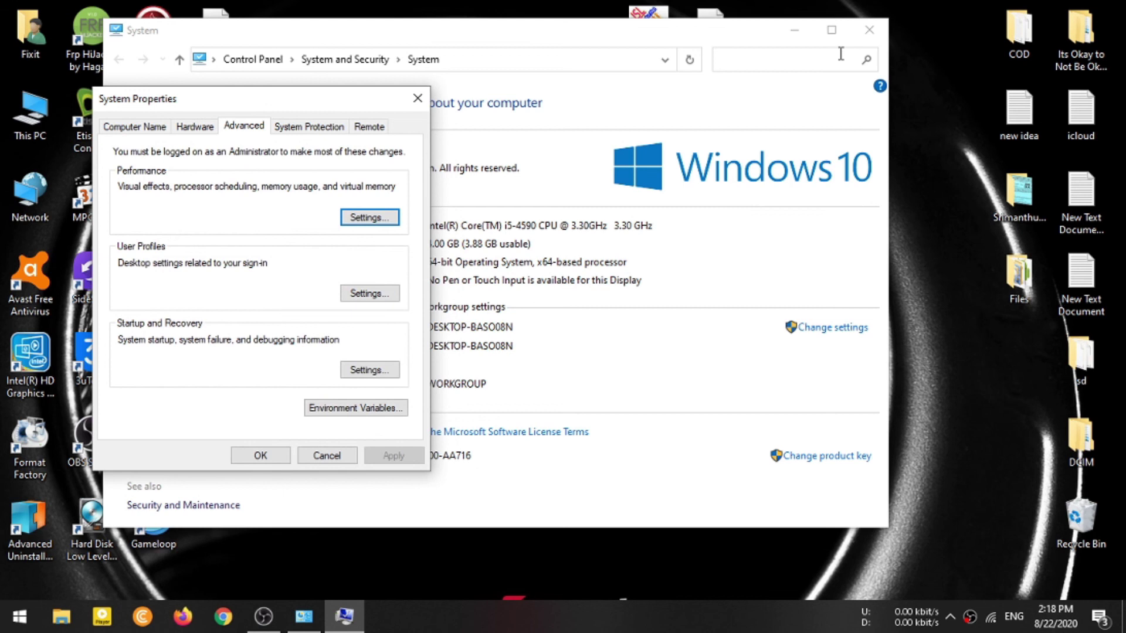
pyautogui.click(418, 98)
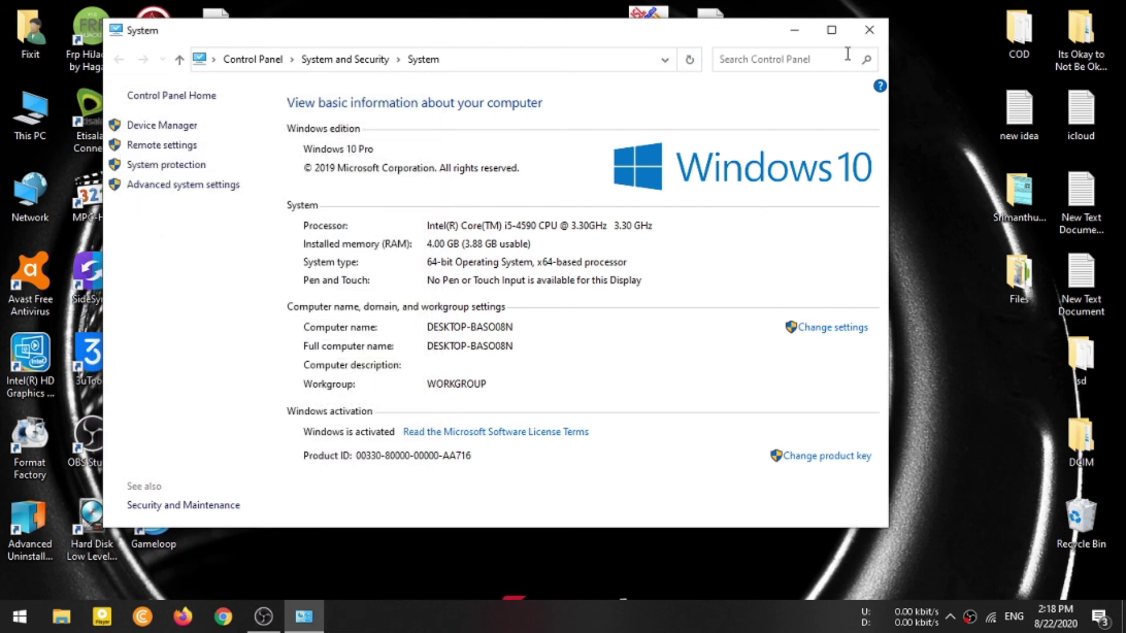
pyautogui.click(876, 37)
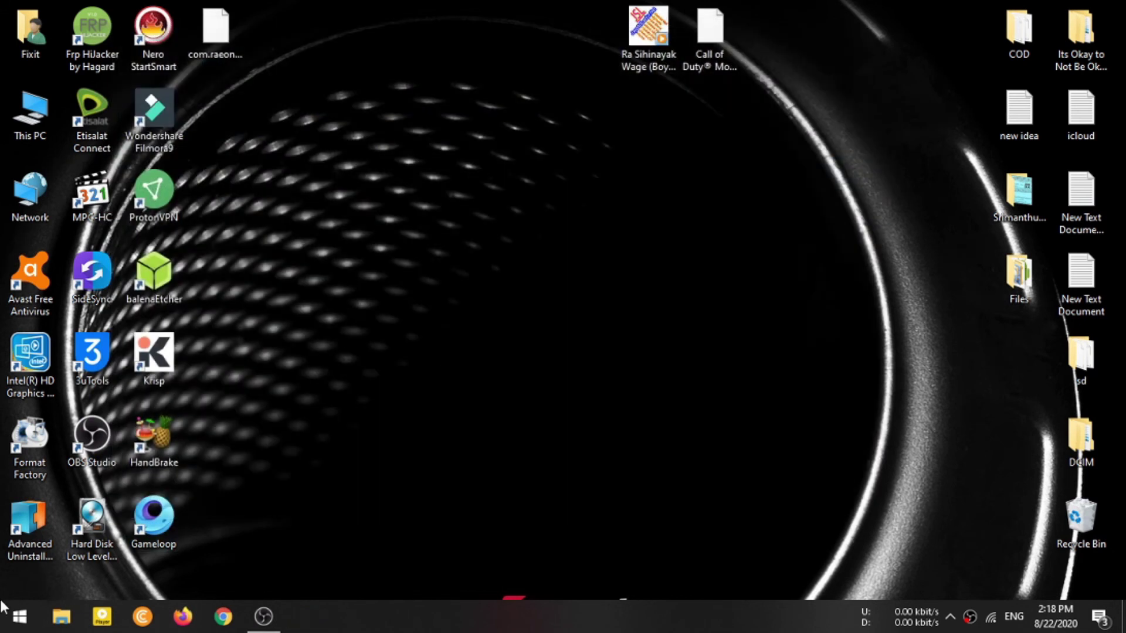
# Step: Restart the computer to put the virtual memory settings into effect
pyautogui.press('super')
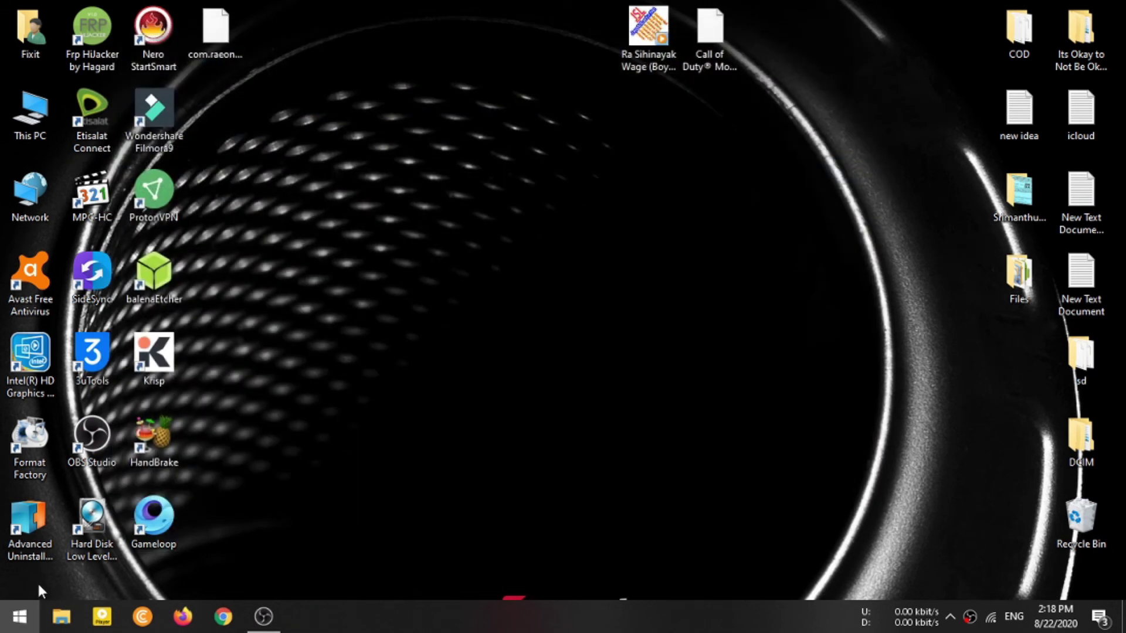
pyautogui.click(31, 581)
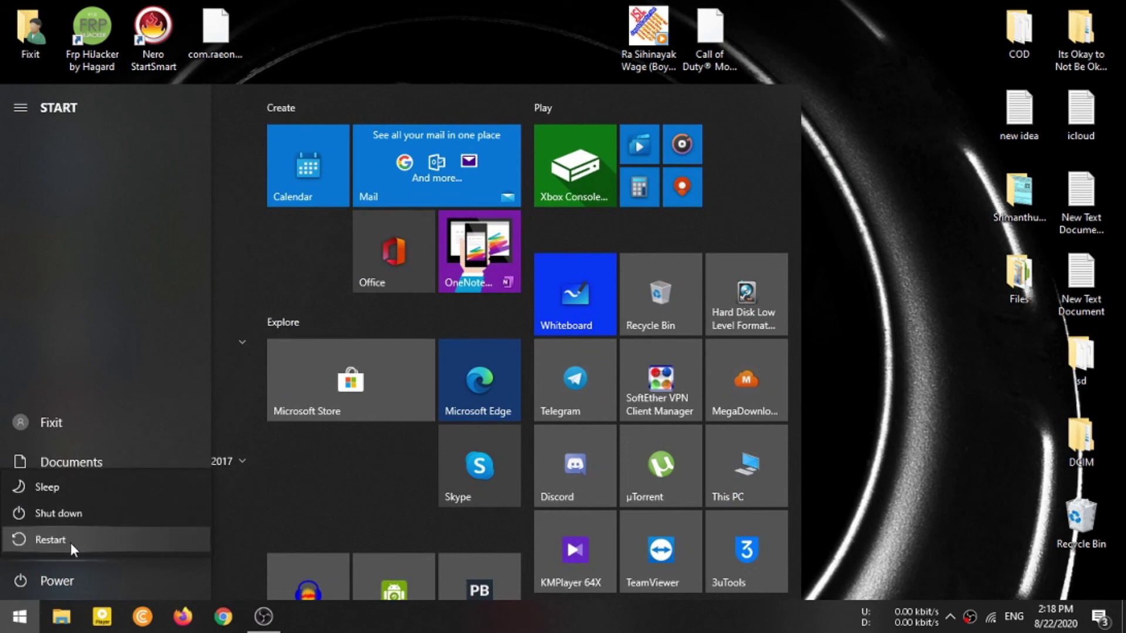
pyautogui.click(50, 540)
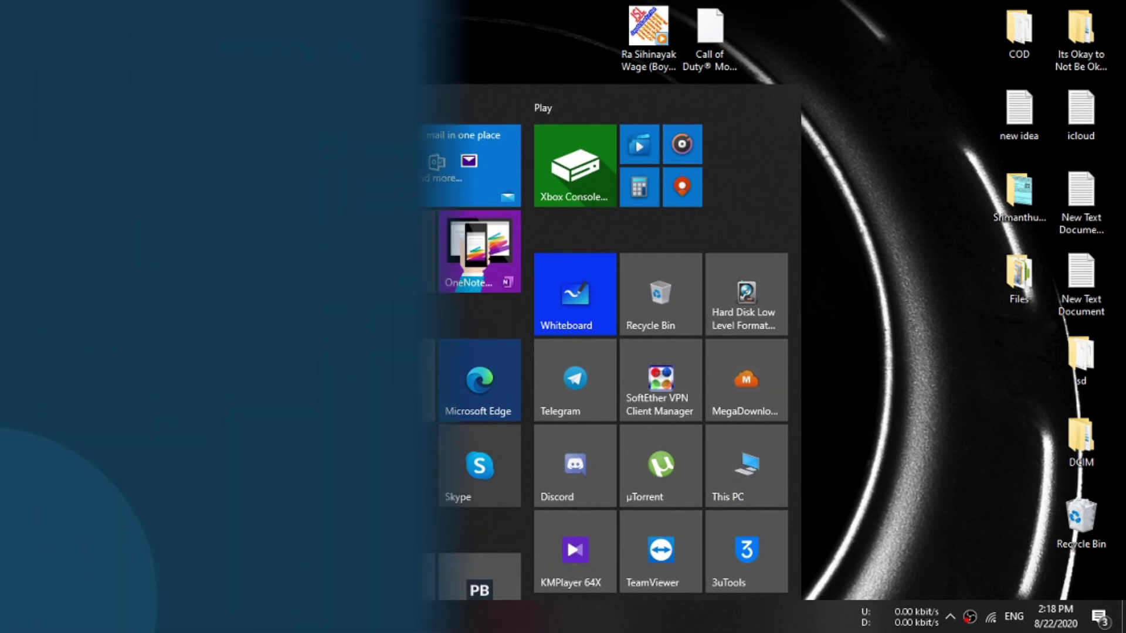